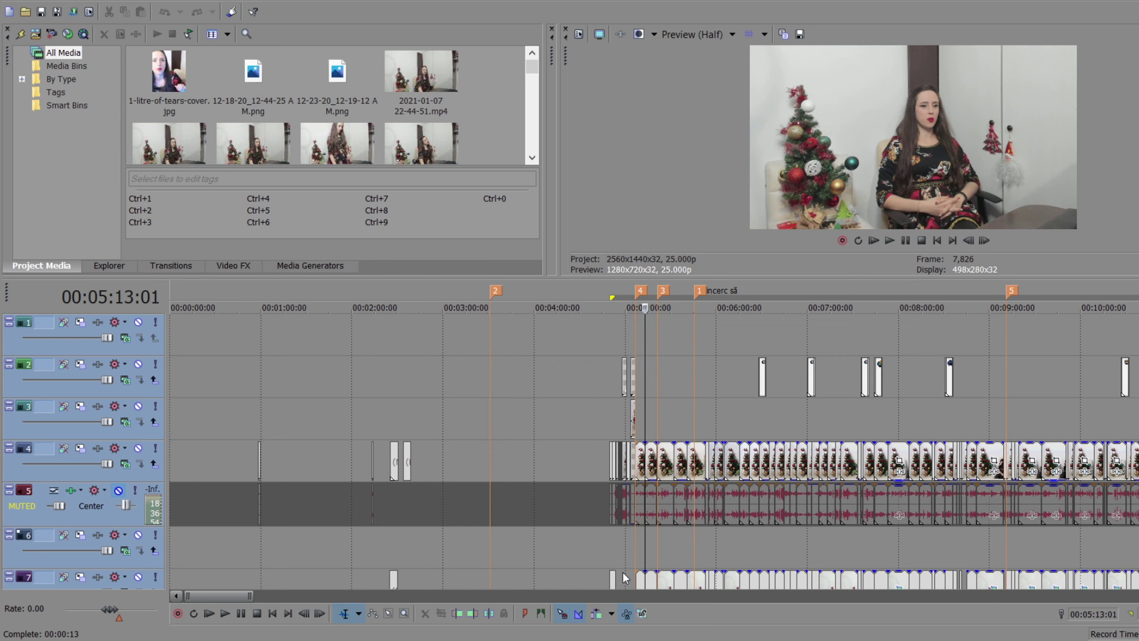
Examine the video and audio events on the upper tracks around the five-minute mark of the timeline
drag(584, 496, 574, 490)
click(396, 492)
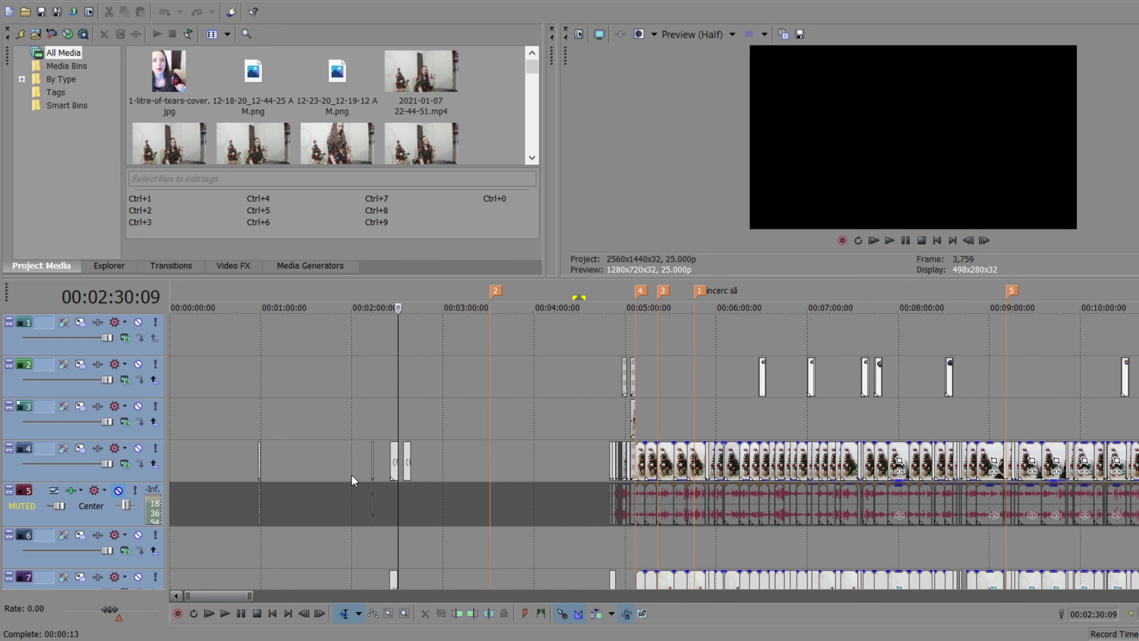
scroll(708, 543, up, 3)
scroll(708, 543, down, 3)
click(642, 541)
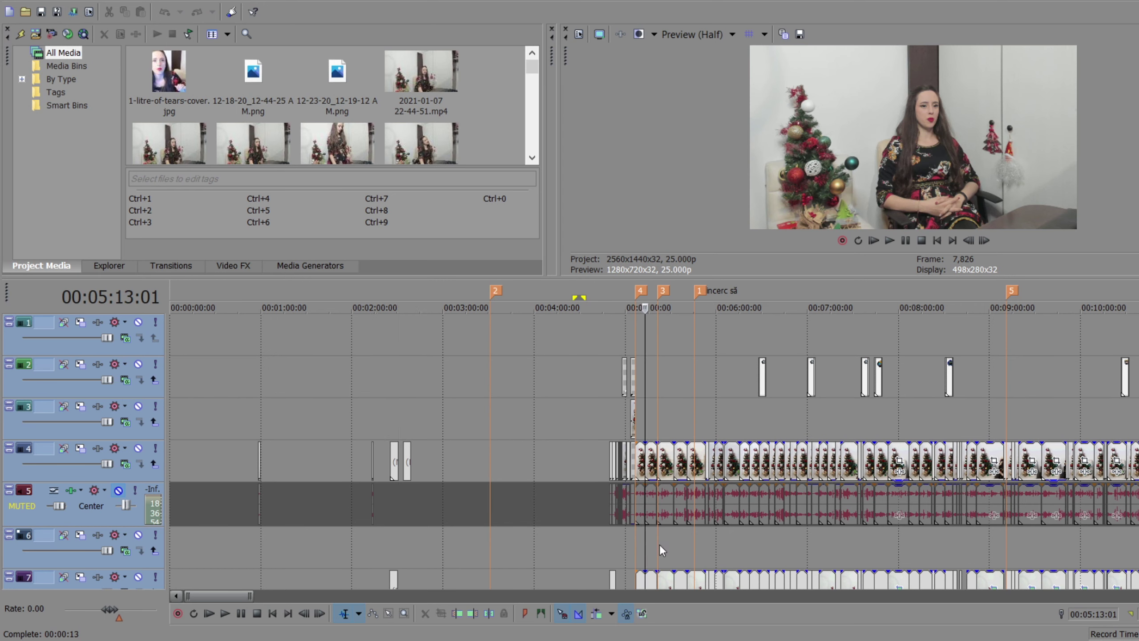
scroll(646, 545, up, 8)
click(573, 528)
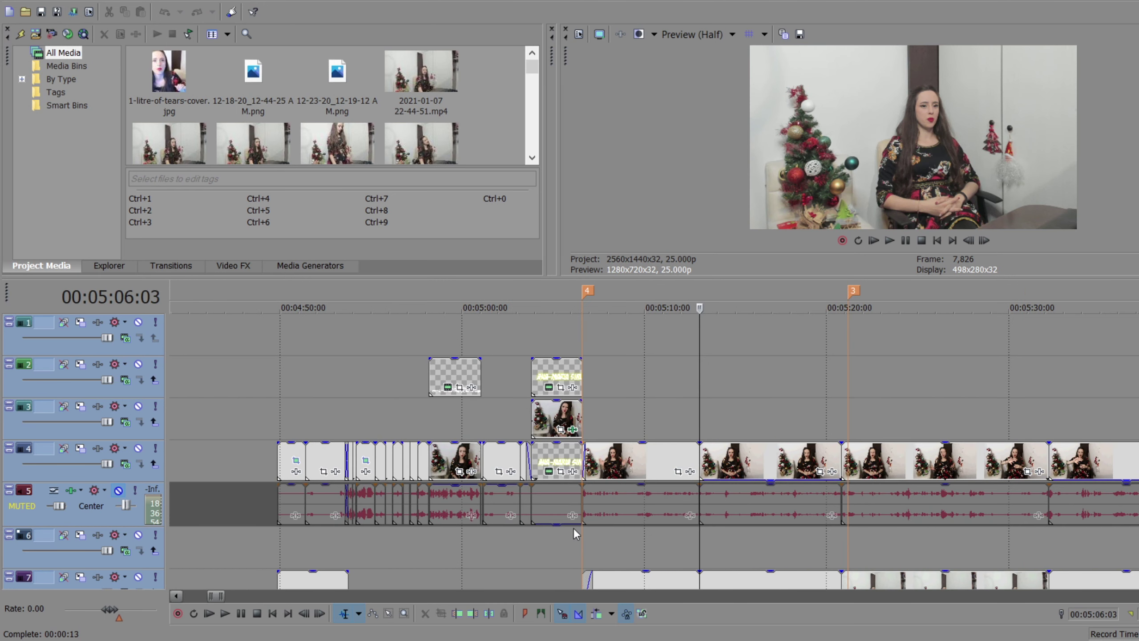
click(393, 541)
click(596, 541)
click(834, 521)
Examine the lower tracks 7 to 11 around 00:05:20, selecting the long audio events on tracks 11 and 10
scroll(1103, 515, down, 3)
scroll(922, 497, down, 6)
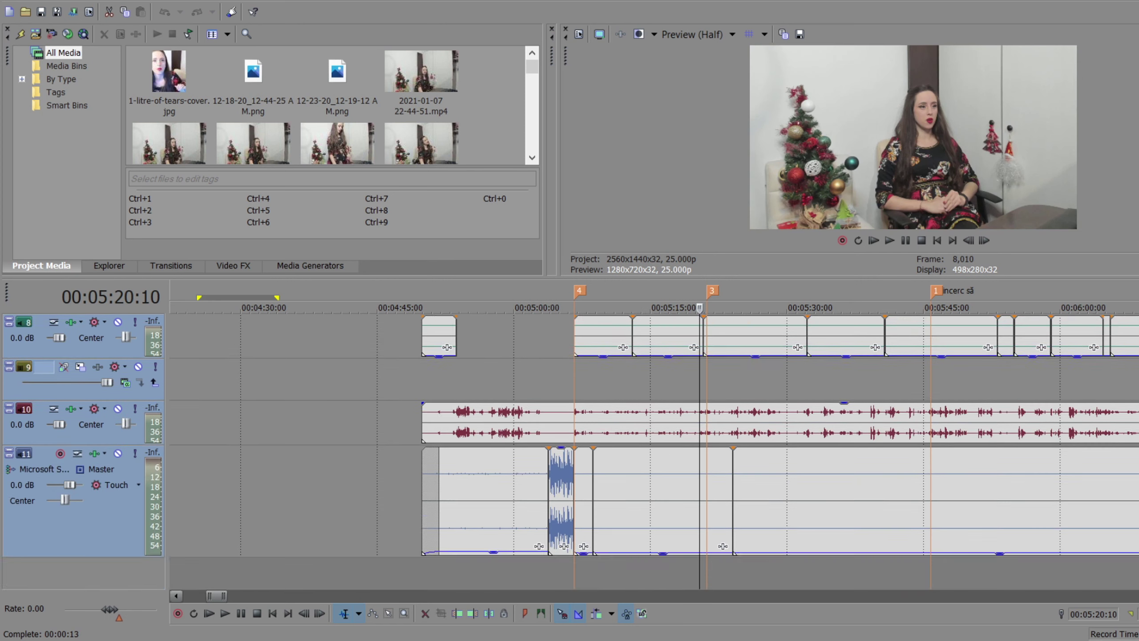
click(909, 500)
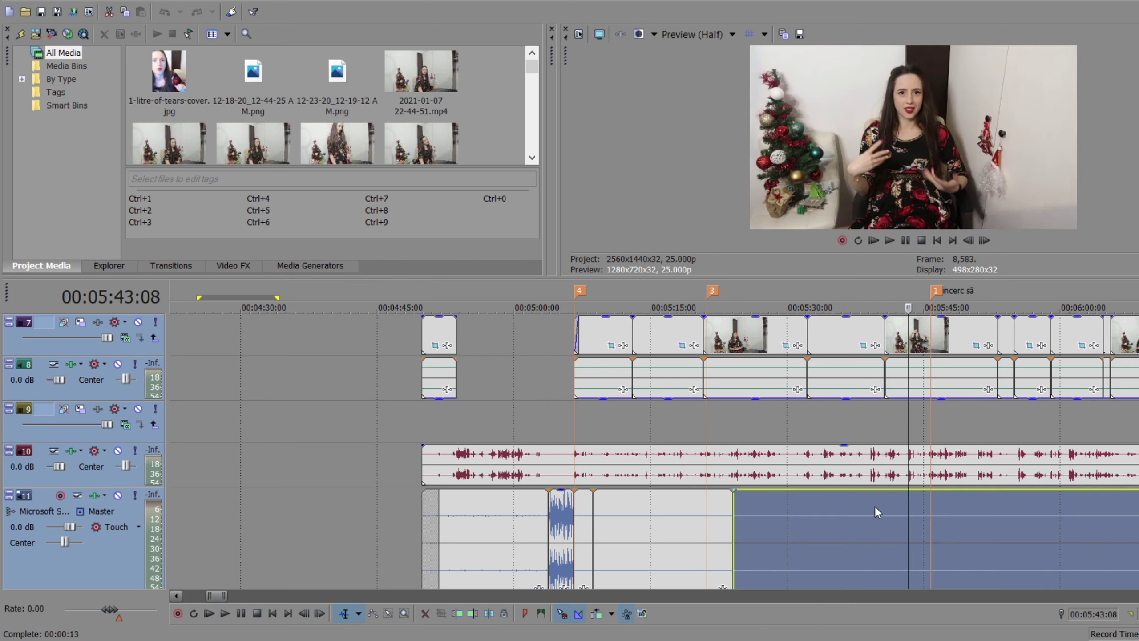
click(715, 465)
scroll(898, 467, down, 2)
scroll(998, 470, up, 4)
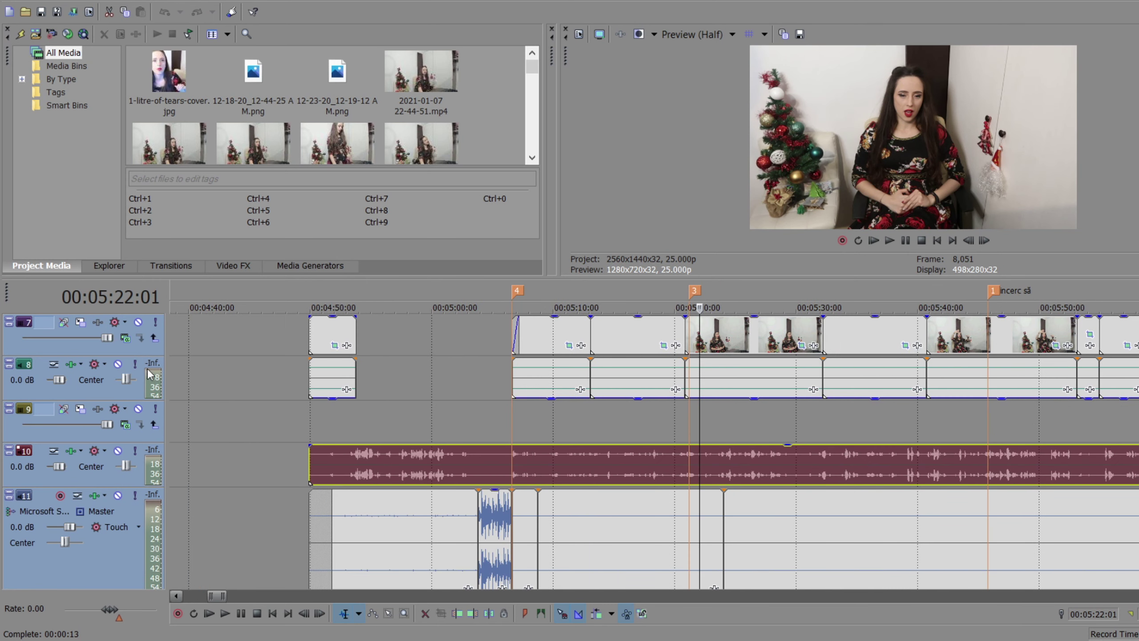
scroll(870, 416, down, 4)
scroll(705, 517, up, 6)
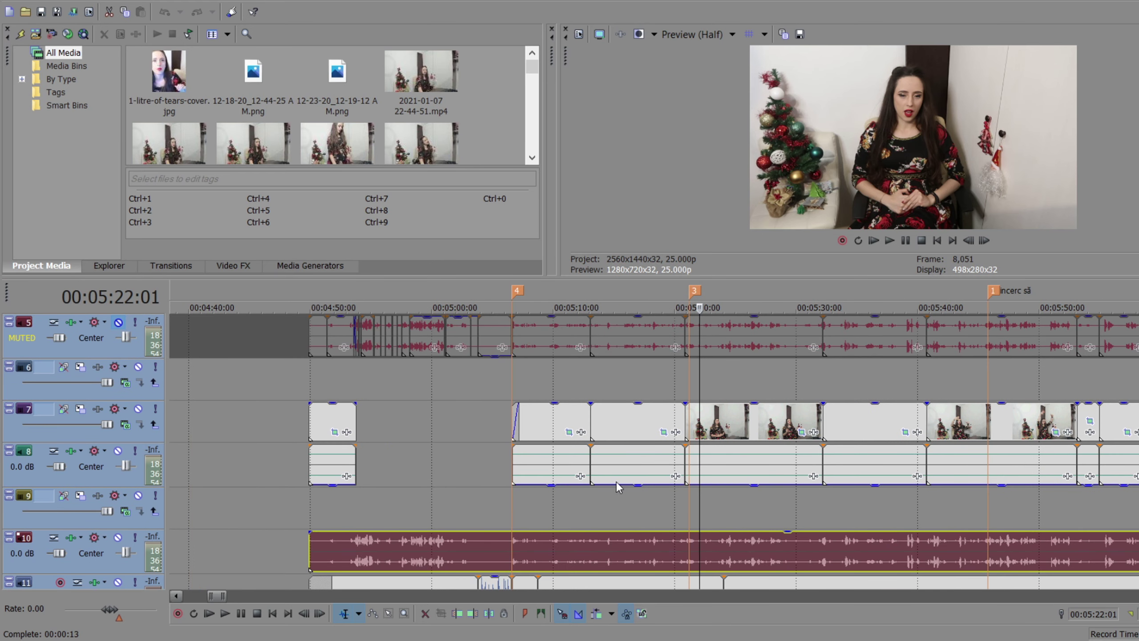
scroll(630, 485, up, 4)
Mute all the tracks and unmute them again together with the camera audio on track 5
click(518, 485)
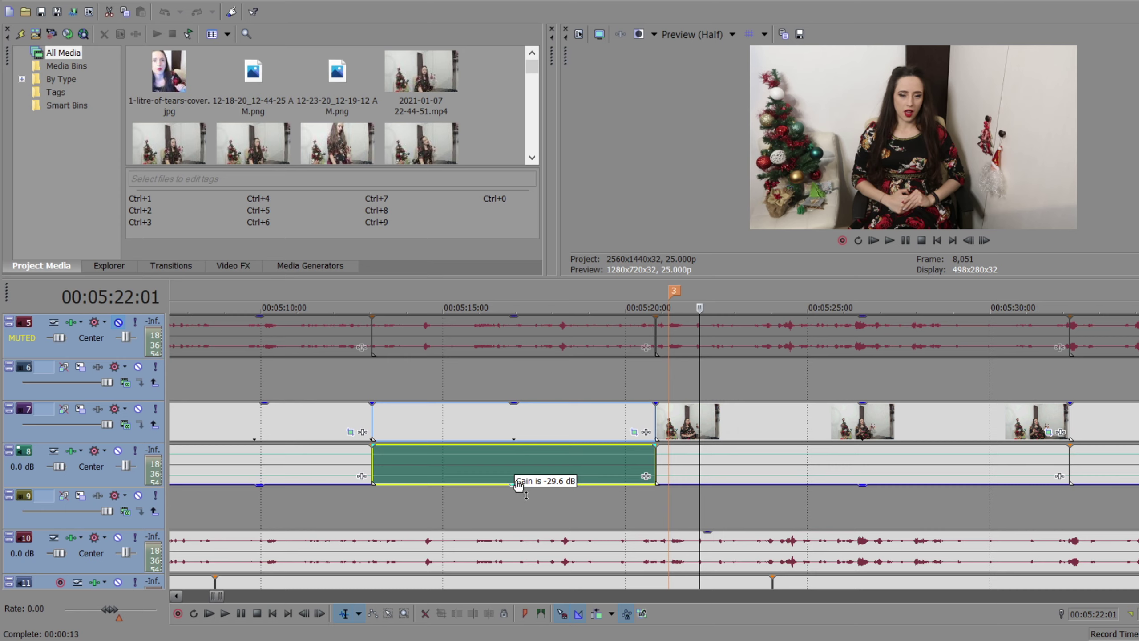
click(509, 494)
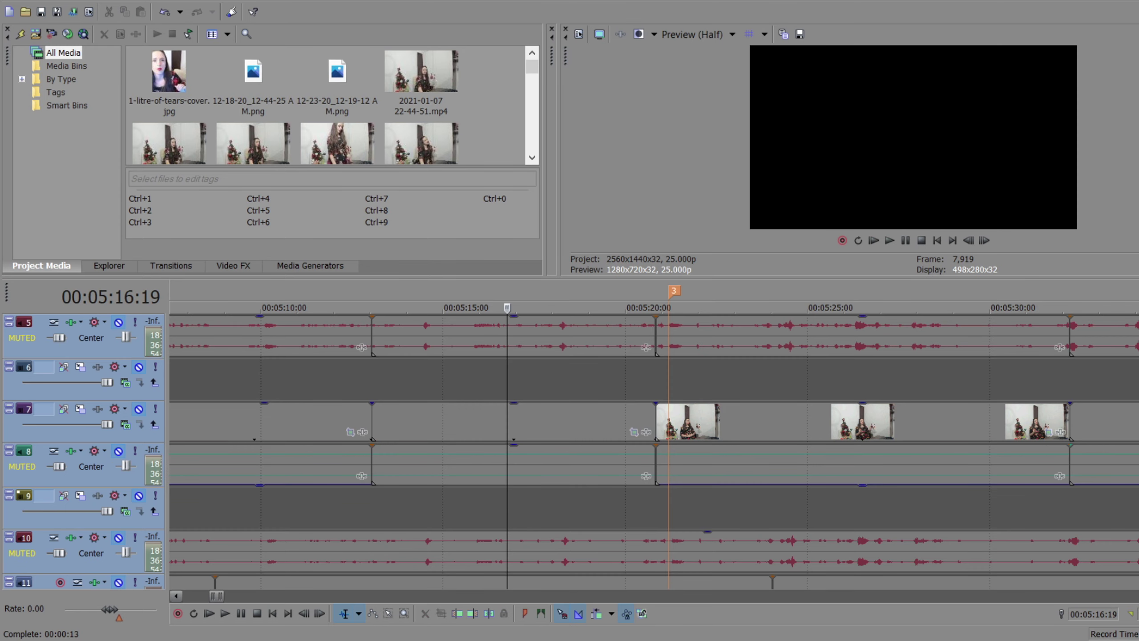
scroll(654, 452, up, 5)
scroll(654, 452, down, 5)
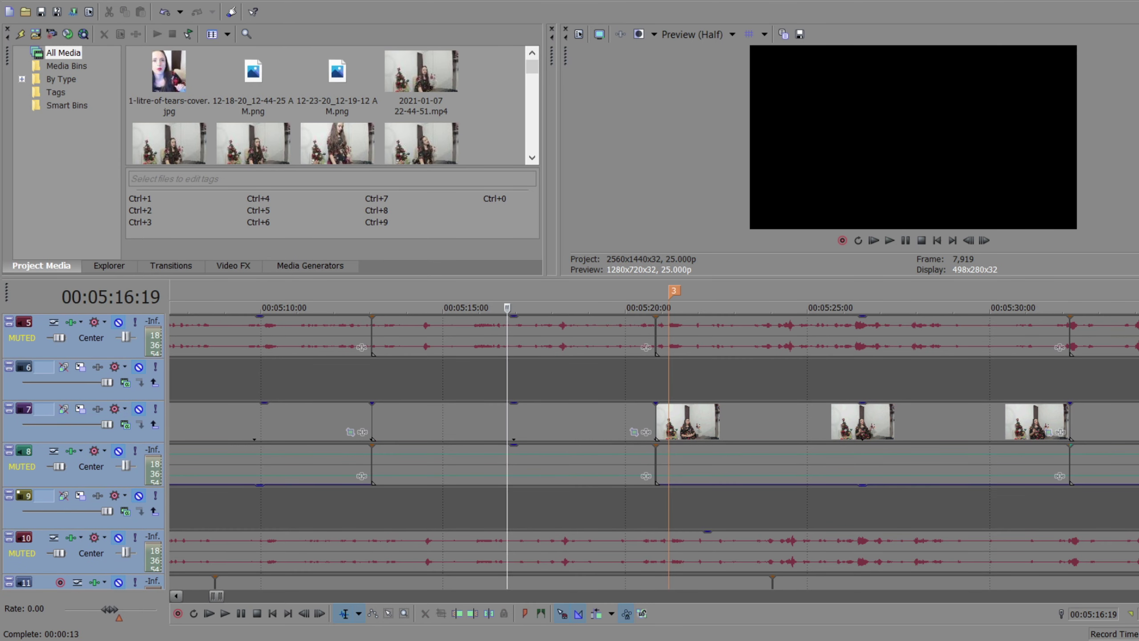
scroll(653, 452, up, 1)
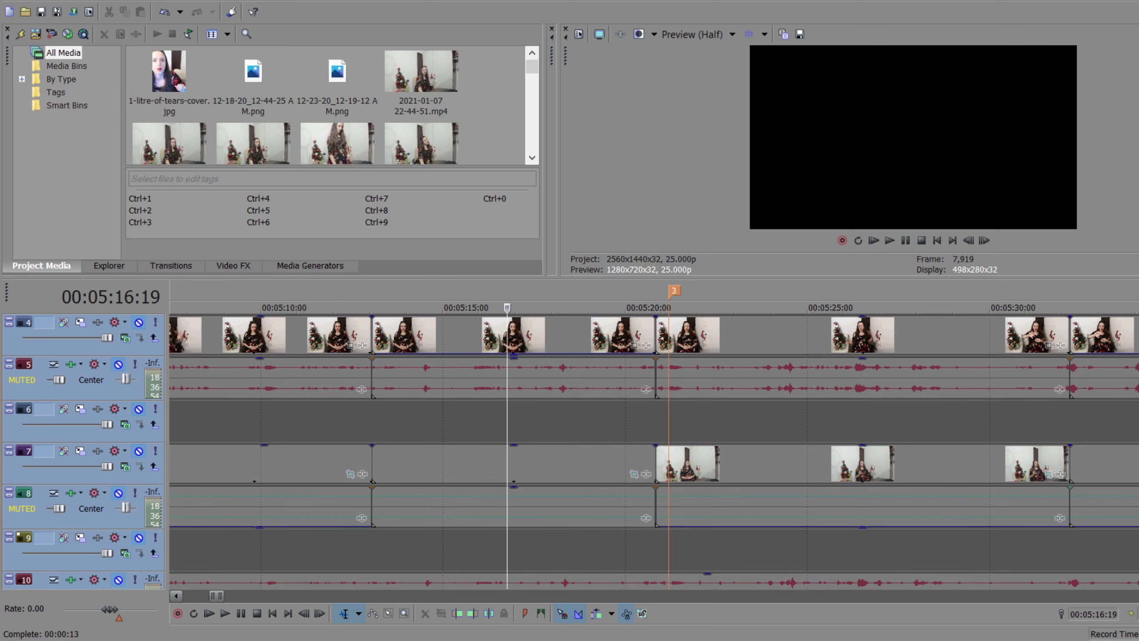
click(637, 502)
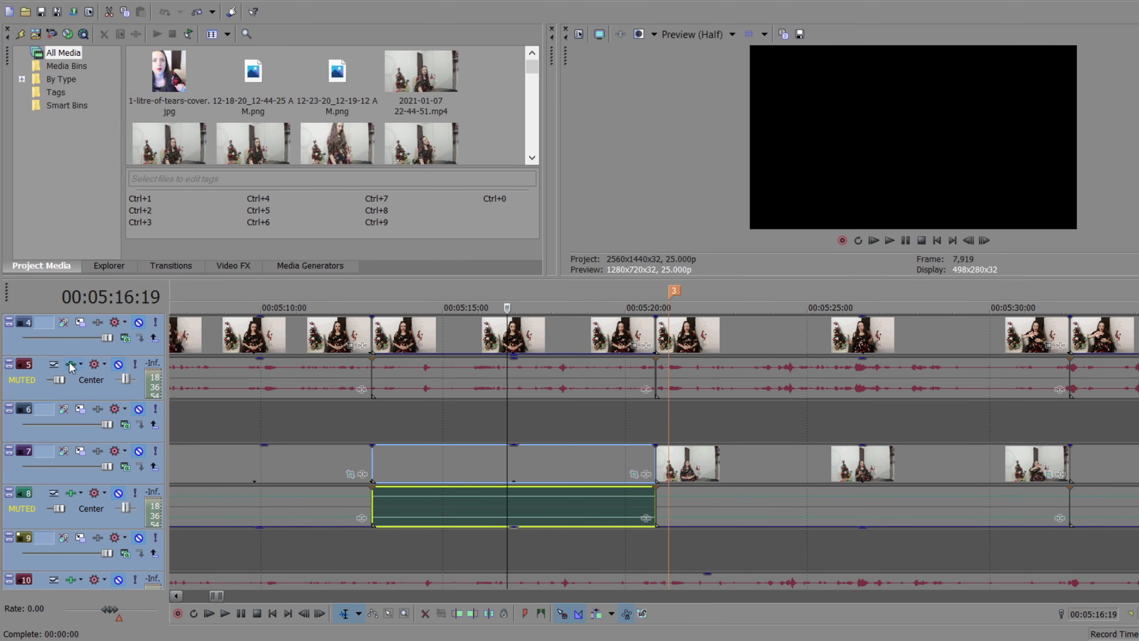
click(118, 364)
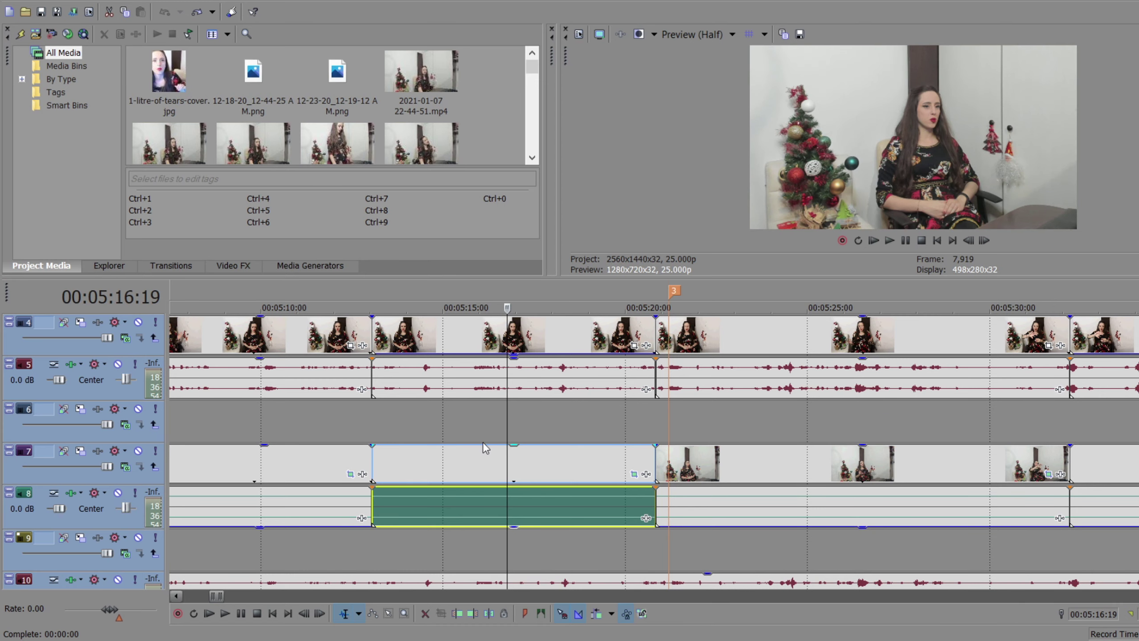
Review the audio on tracks 10 and 11, and select the track 5 audio event at 00:05:15:16
click(275, 581)
scroll(276, 494, down, 5)
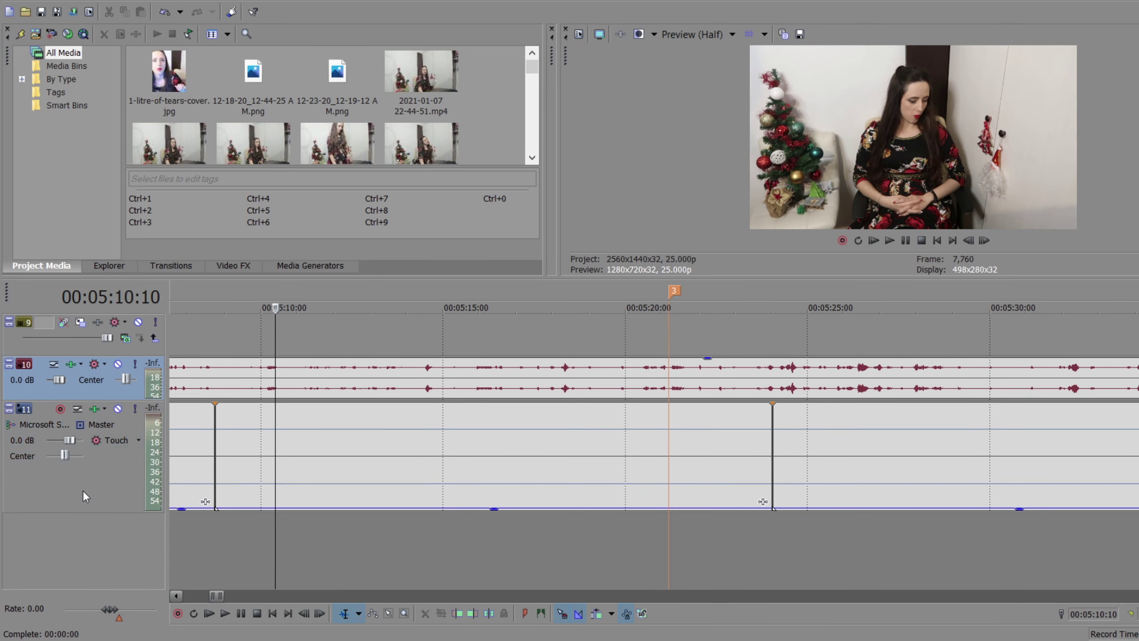
ctrl+click(109, 394)
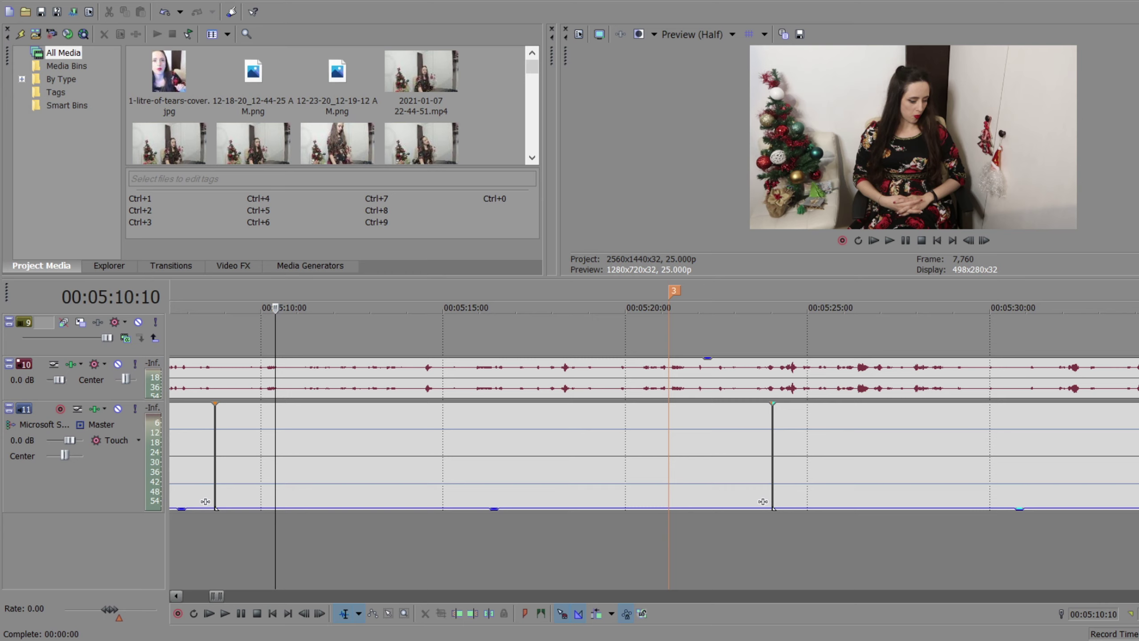
scroll(466, 476, up, 6)
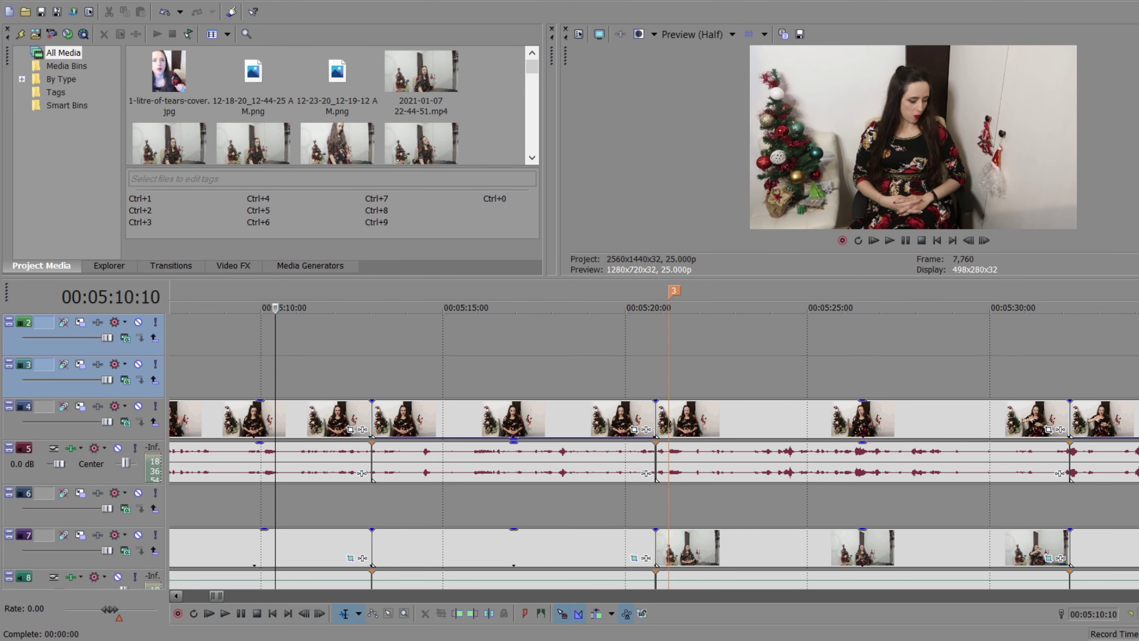
click(466, 476)
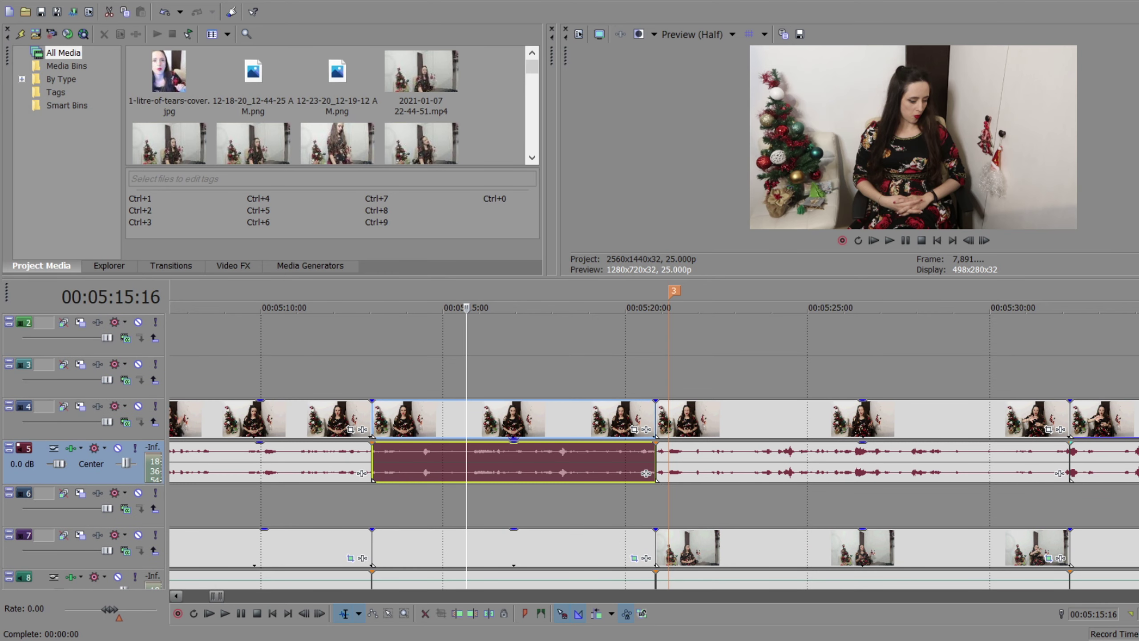
scroll(467, 476, down, 3)
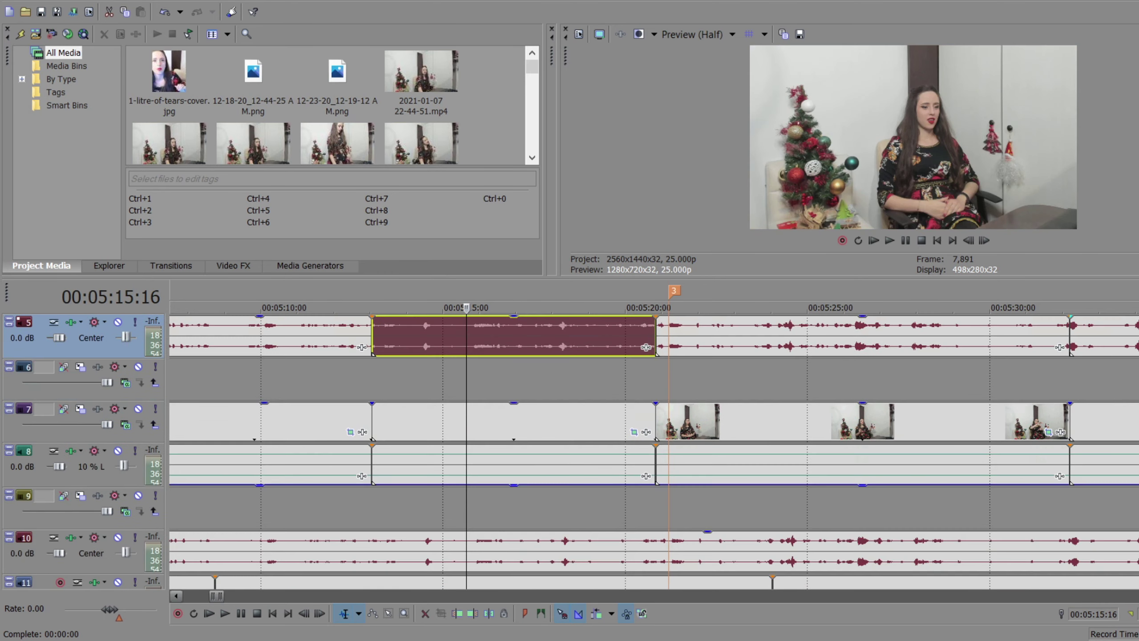
Select the track 10 audio, play the project from 00:05:15:16, pause it, and mute the camera audio on track 5
click(558, 549)
key(space)
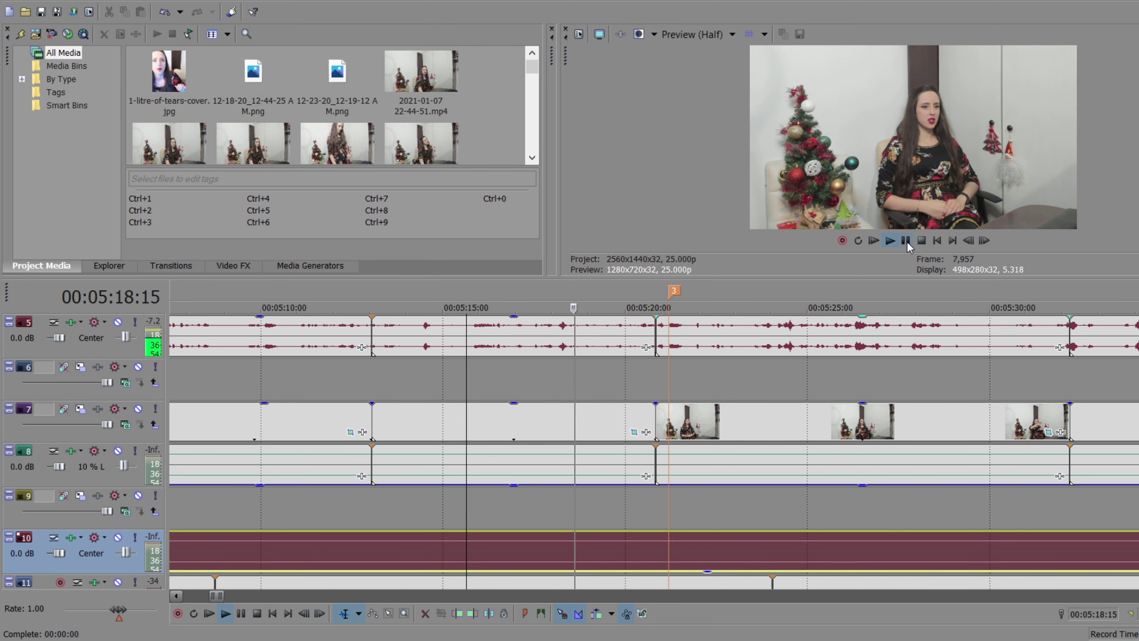
click(906, 240)
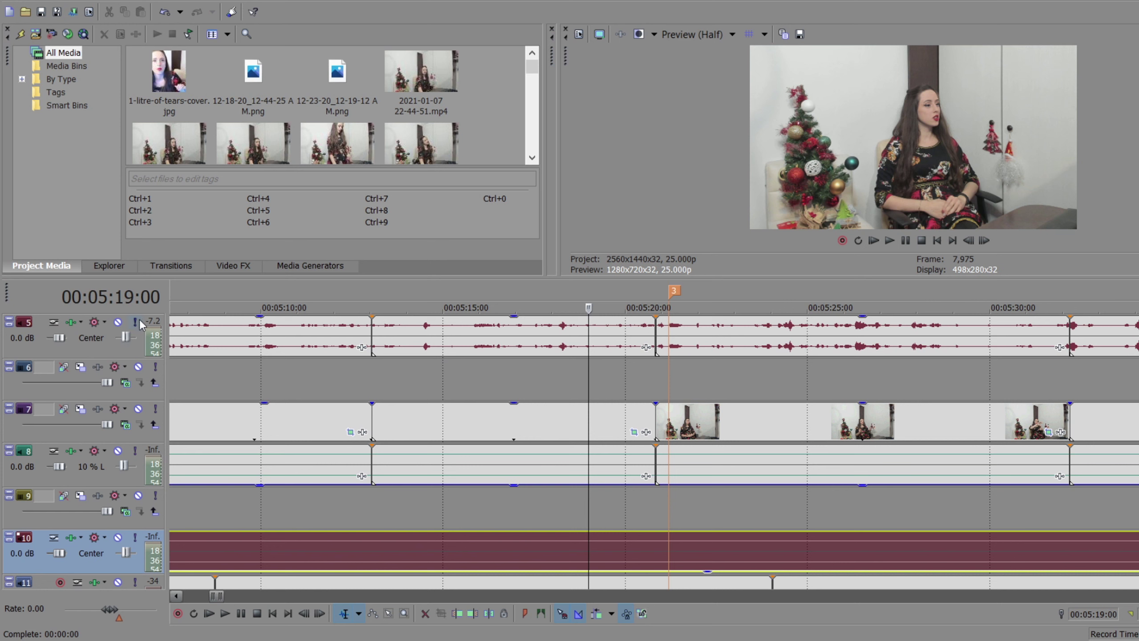
click(118, 321)
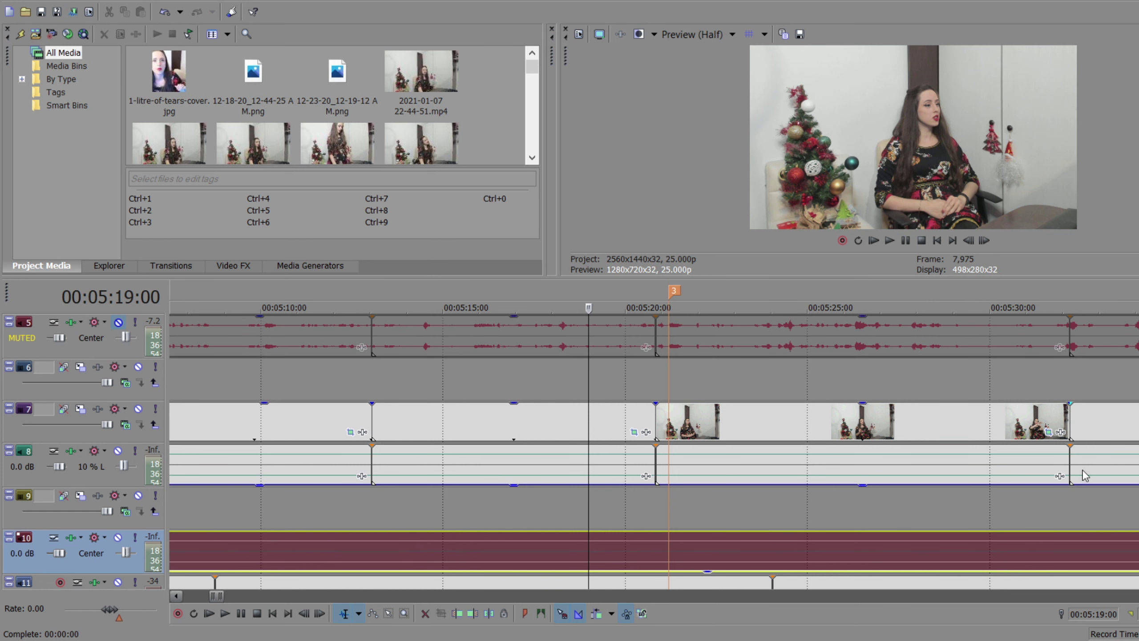
Mark a time range covering the edited footage from 00:04:49:22 to near its end, and place the cursor at 01:06:06:05
click(669, 574)
scroll(677, 489, down, 8)
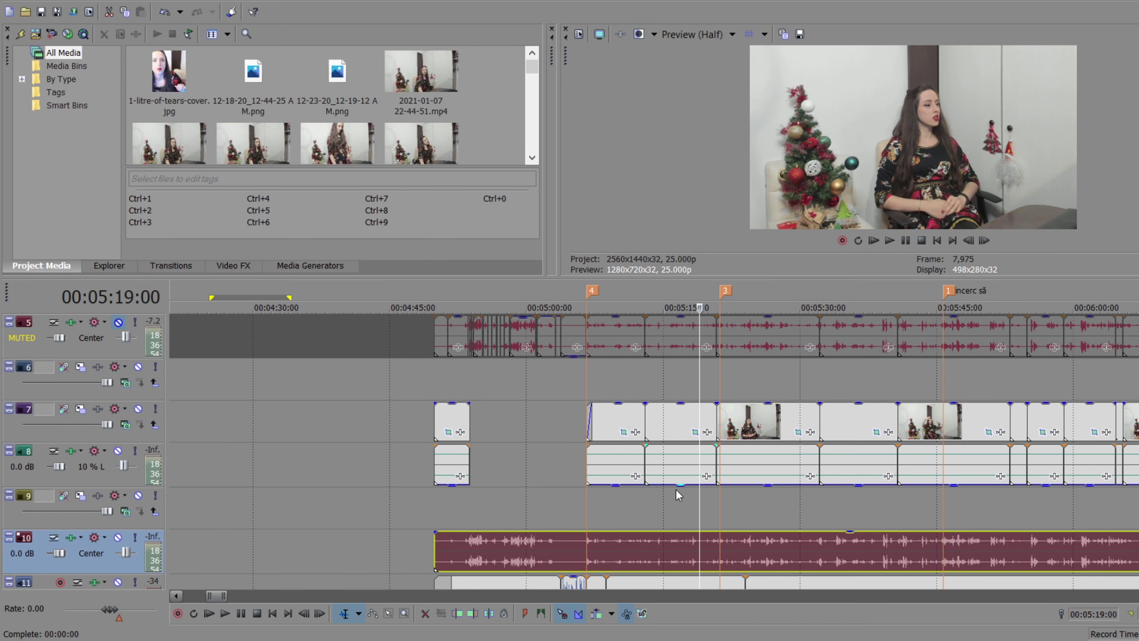
scroll(970, 490, down, 6)
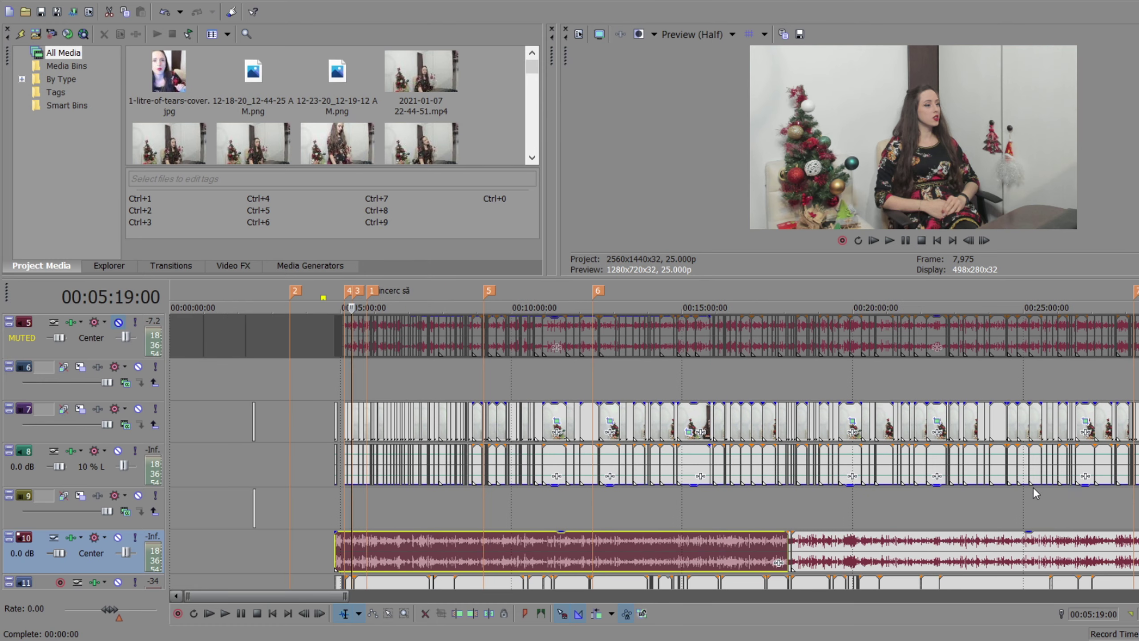
scroll(1072, 486, down, 8)
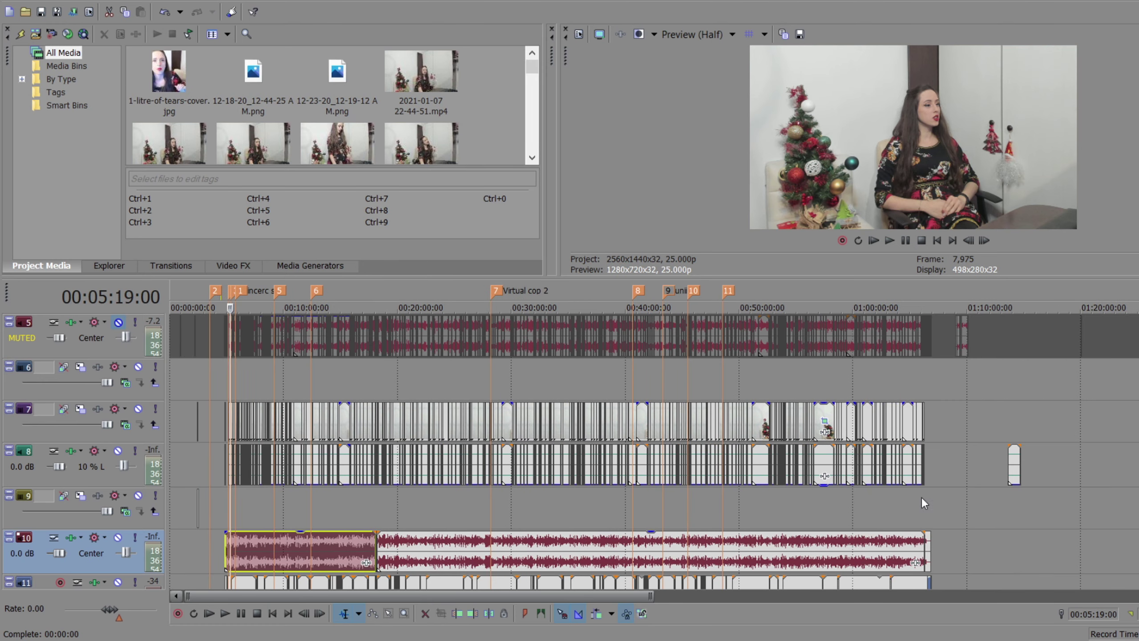
drag(917, 496, 859, 496)
drag(704, 484, 221, 490)
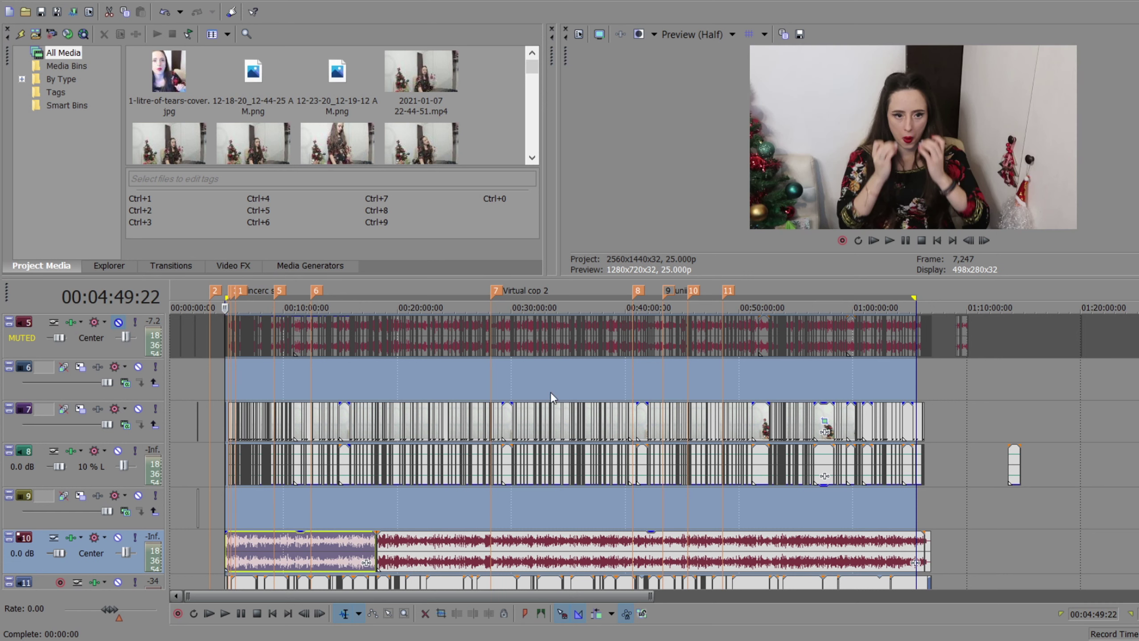
click(922, 389)
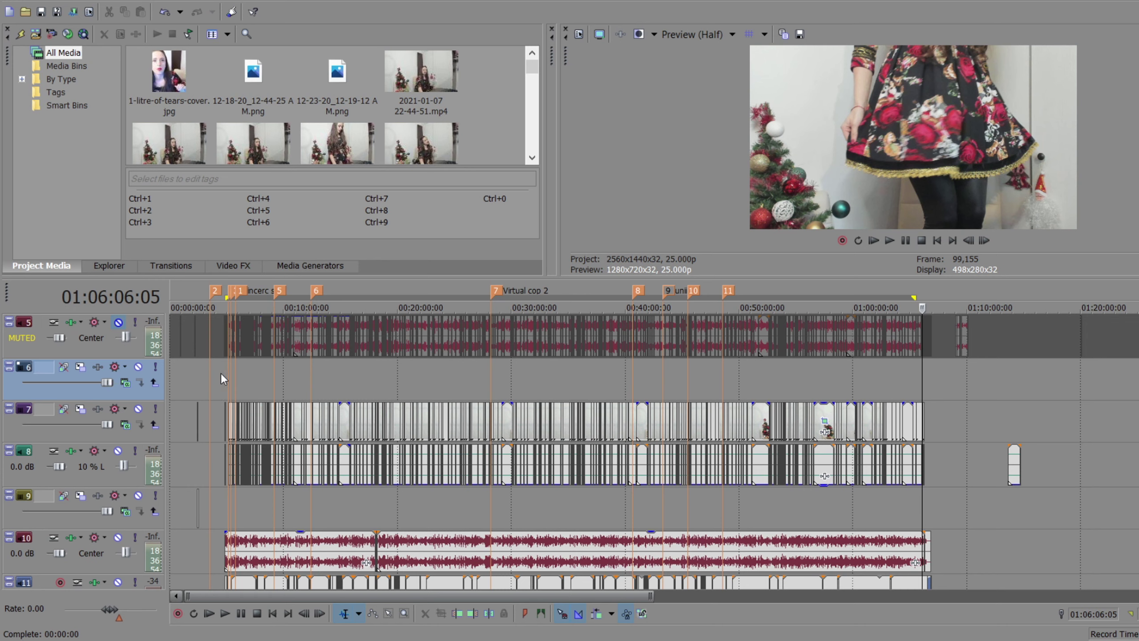
Play a short passage from 00:05:17:04 with track 5 muted to hear the track 10 audio, and pause it
click(228, 515)
scroll(315, 523, up, 3)
scroll(449, 539, up, 3)
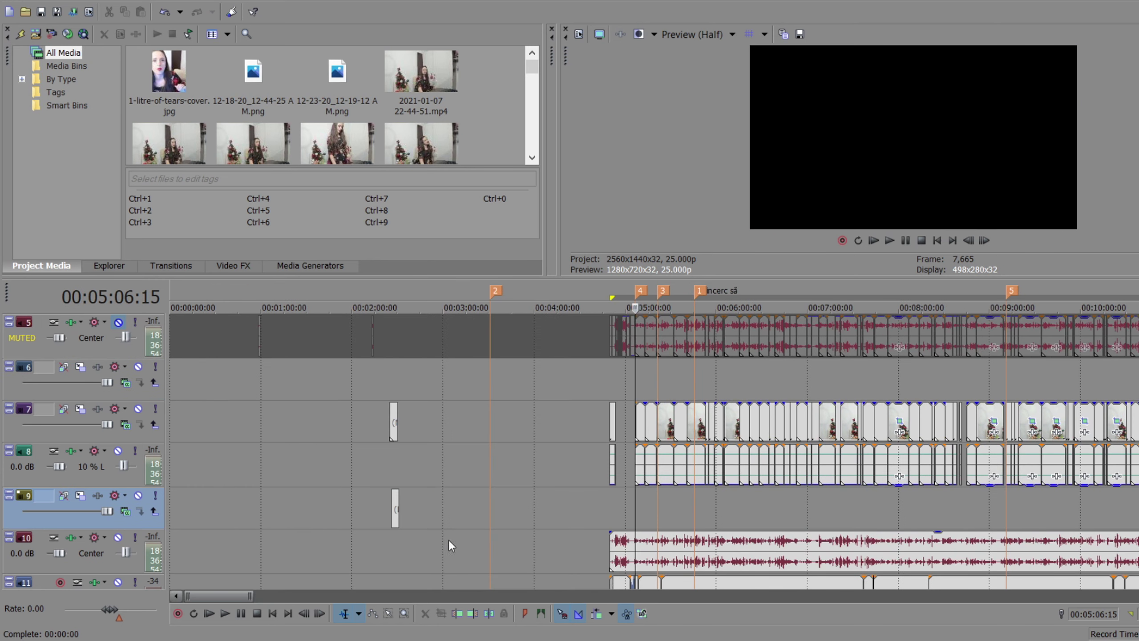
scroll(806, 522, up, 3)
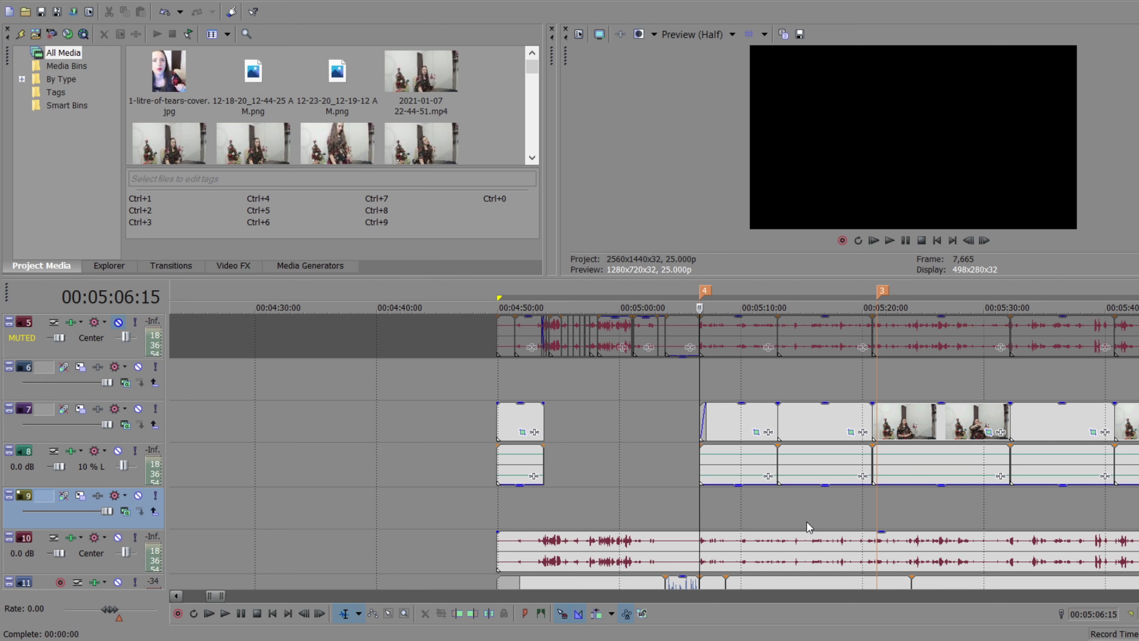
click(826, 522)
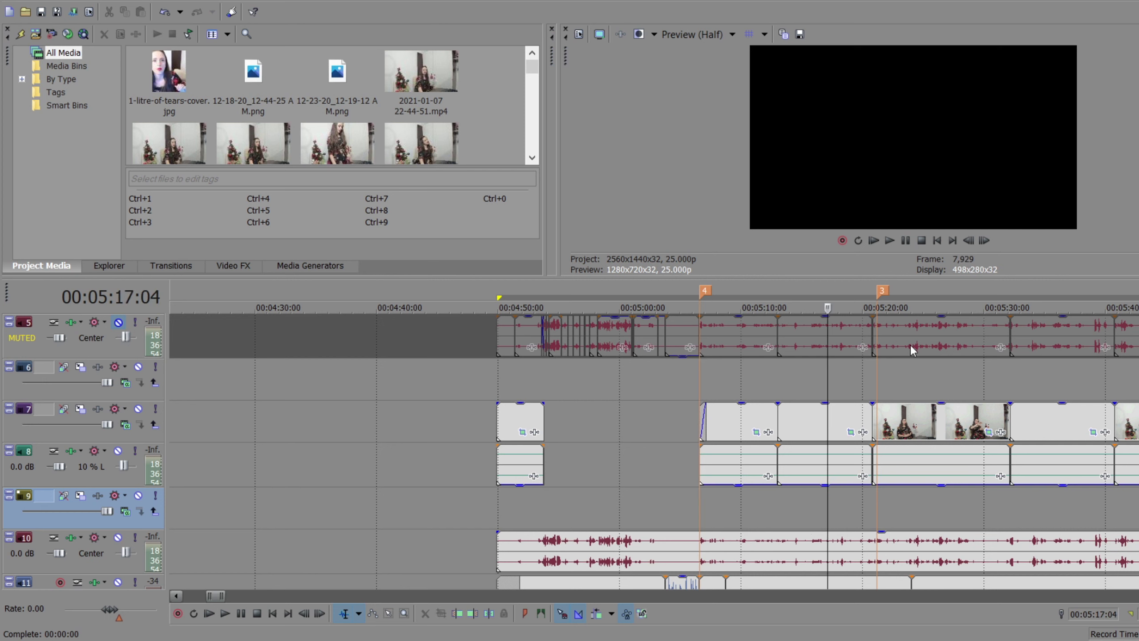
click(889, 241)
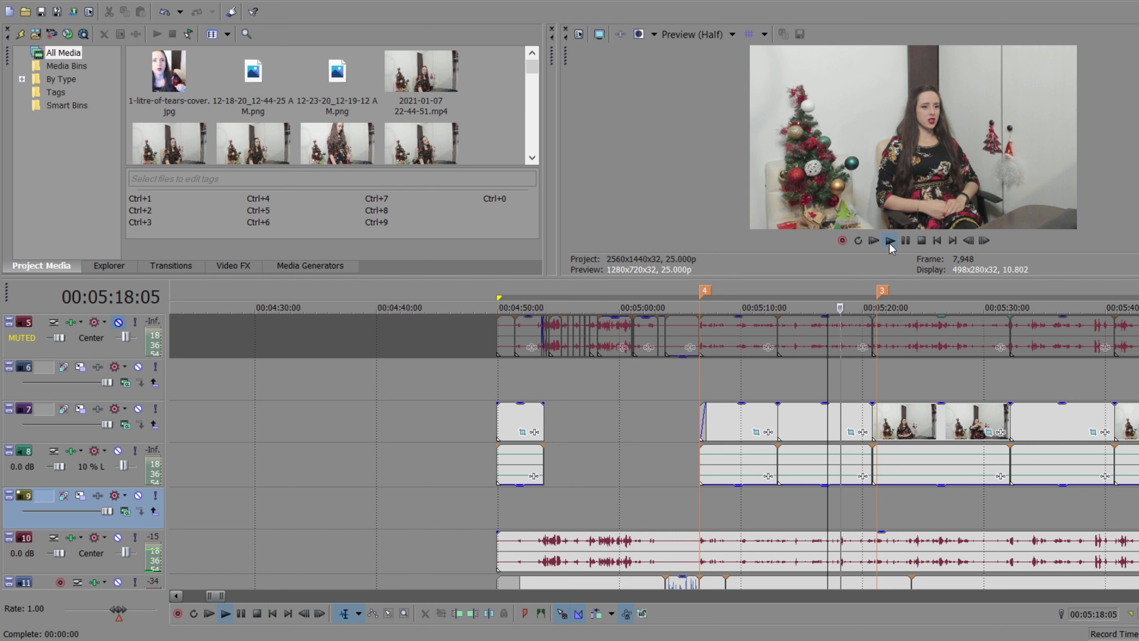
click(906, 240)
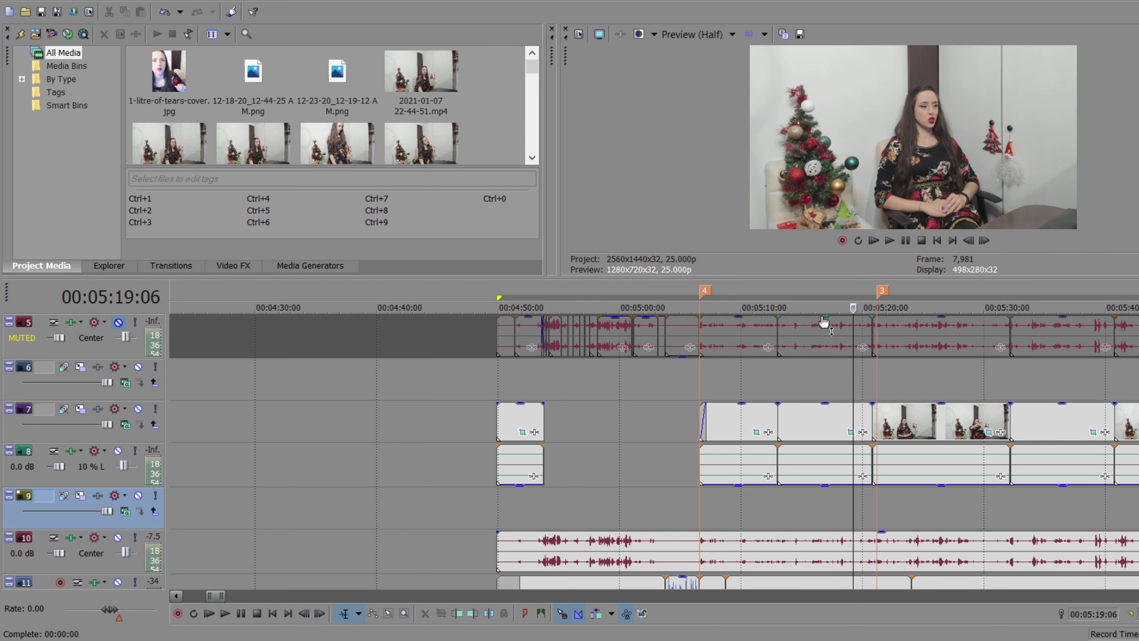
Mute track 10, unmute the camera audio on track 5, and play the project from 00:05:19:06
click(821, 323)
click(118, 537)
click(890, 240)
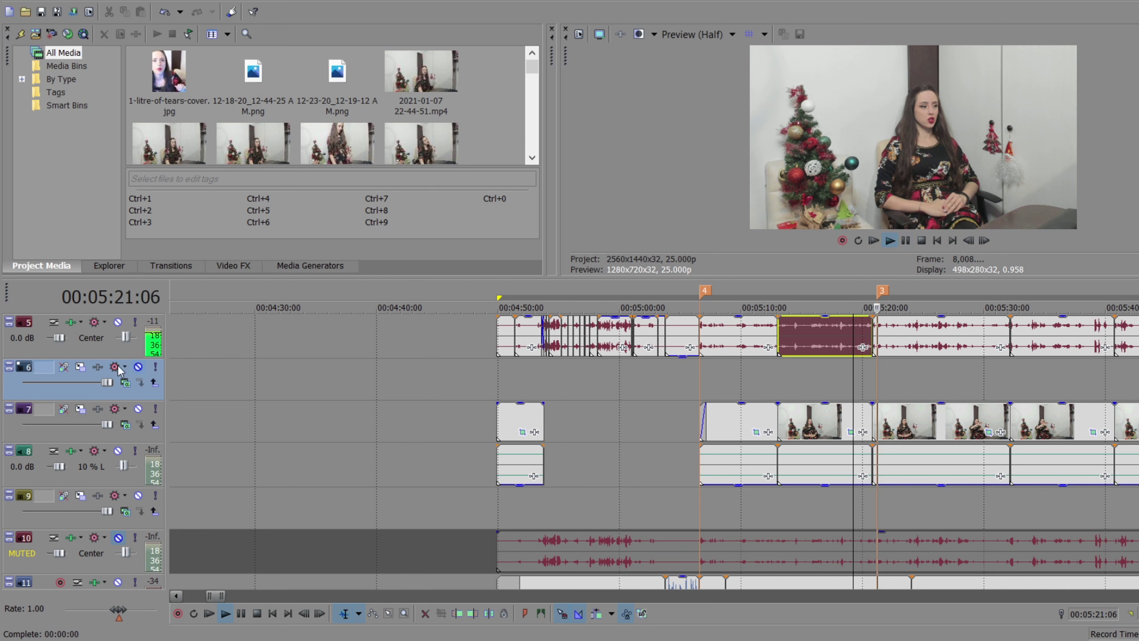
During playback, mute track 5, toggle muting on tracks 8 and 9 off again, and unmute track 10
click(118, 322)
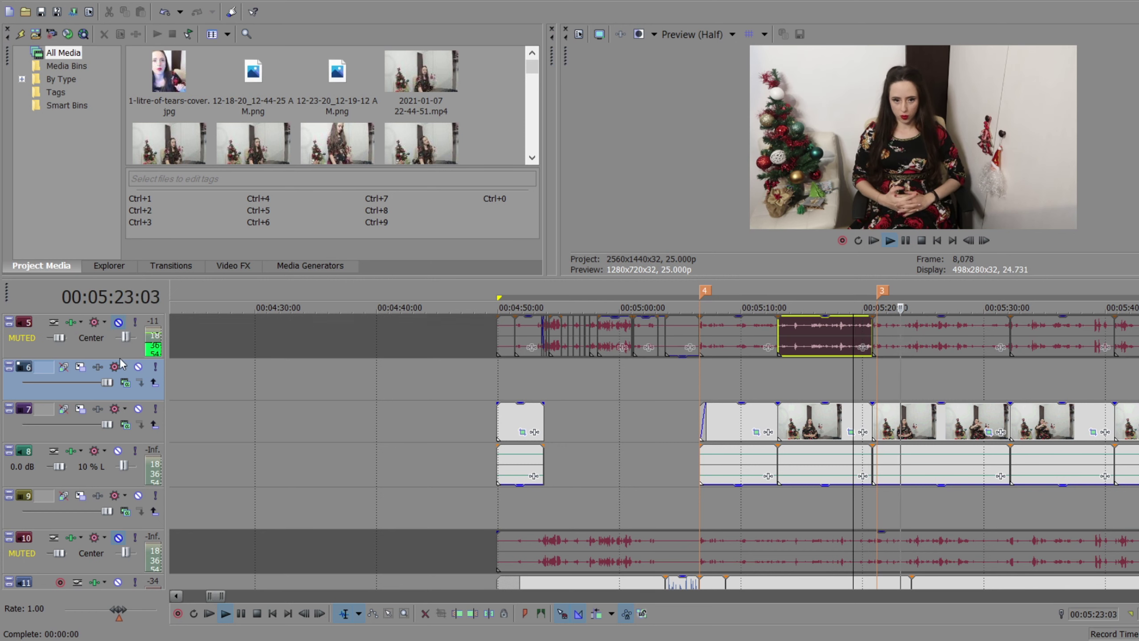
click(117, 450)
click(116, 450)
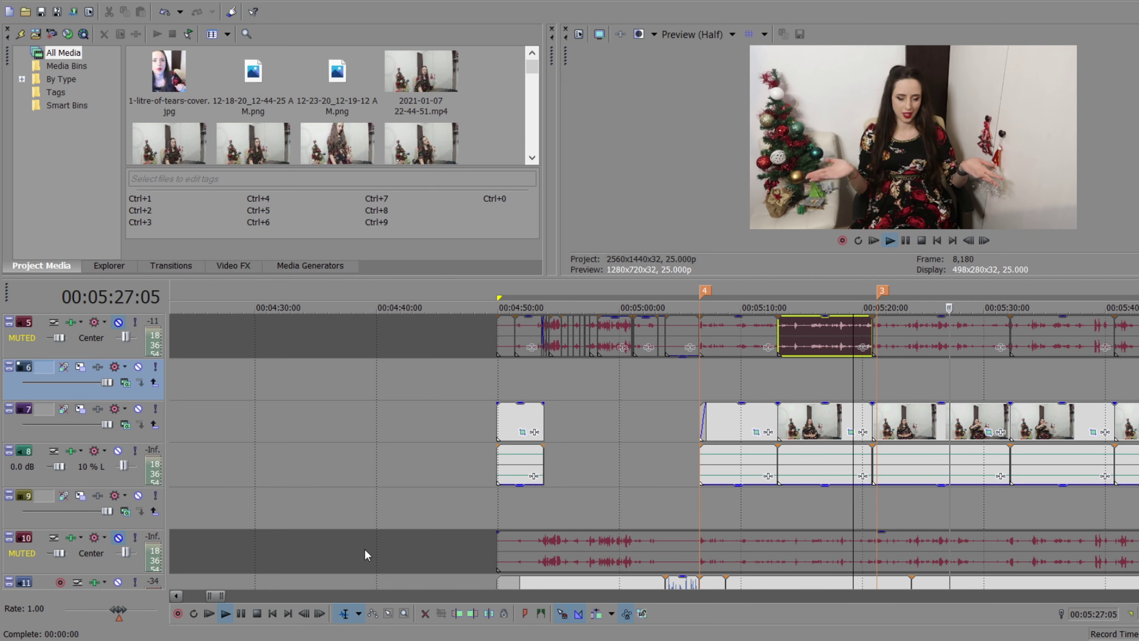
click(138, 496)
click(138, 495)
click(118, 538)
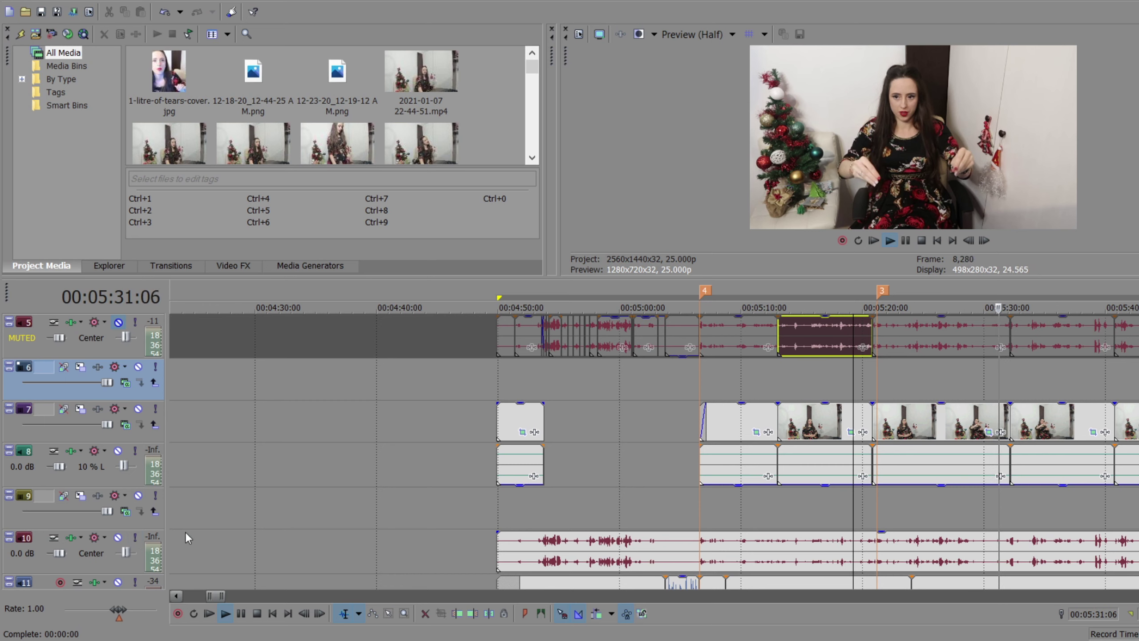
Pause playback at 00:05:33:16 and show the frame near the end of the edited footage at 01:05:17:20
scroll(912, 490, down, 2)
click(905, 241)
scroll(851, 459, down, 3)
scroll(851, 459, down, 6)
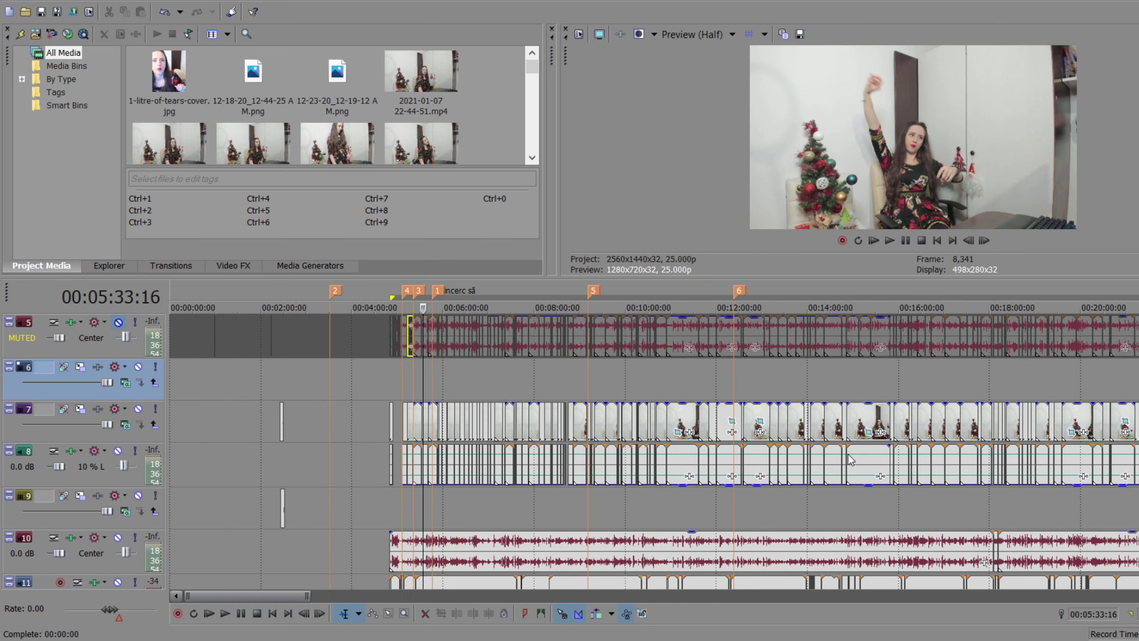
scroll(820, 473, down, 3)
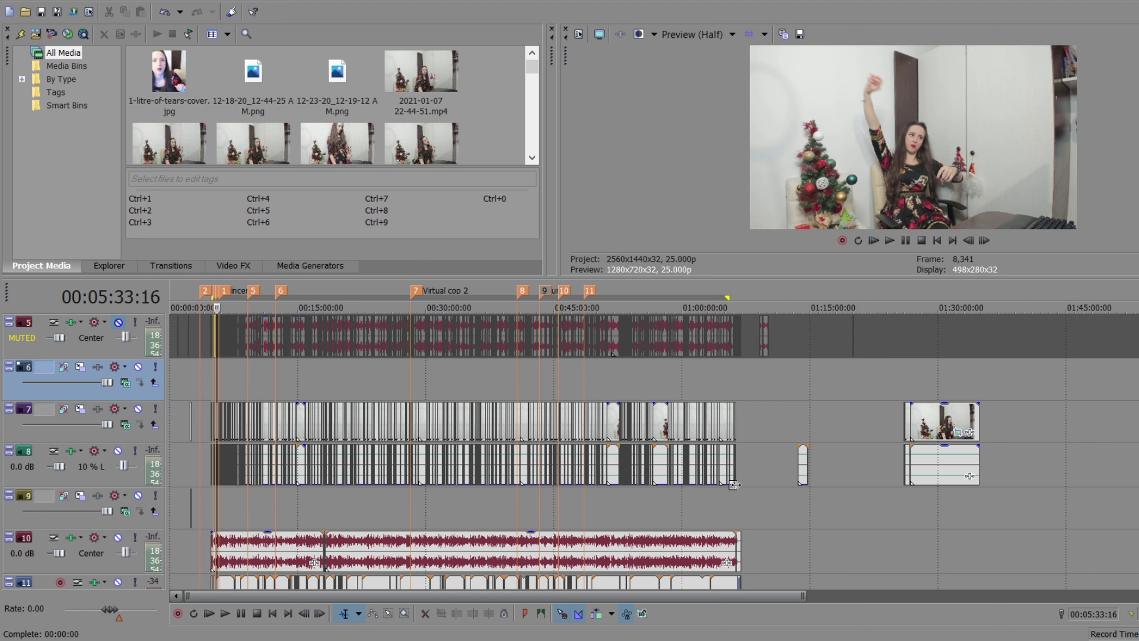
click(730, 377)
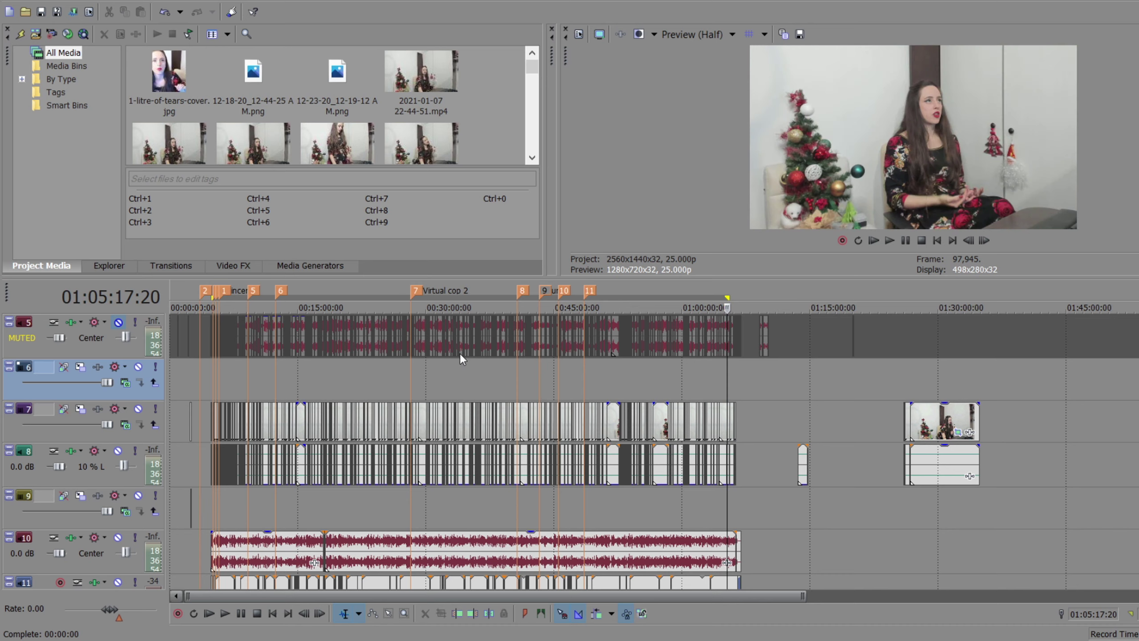
Show the frame at 00:24:31:19, and select the overlay clip on track 3 at 00:25:10:19
click(379, 357)
scroll(395, 372, up, 2)
scroll(395, 373, up, 3)
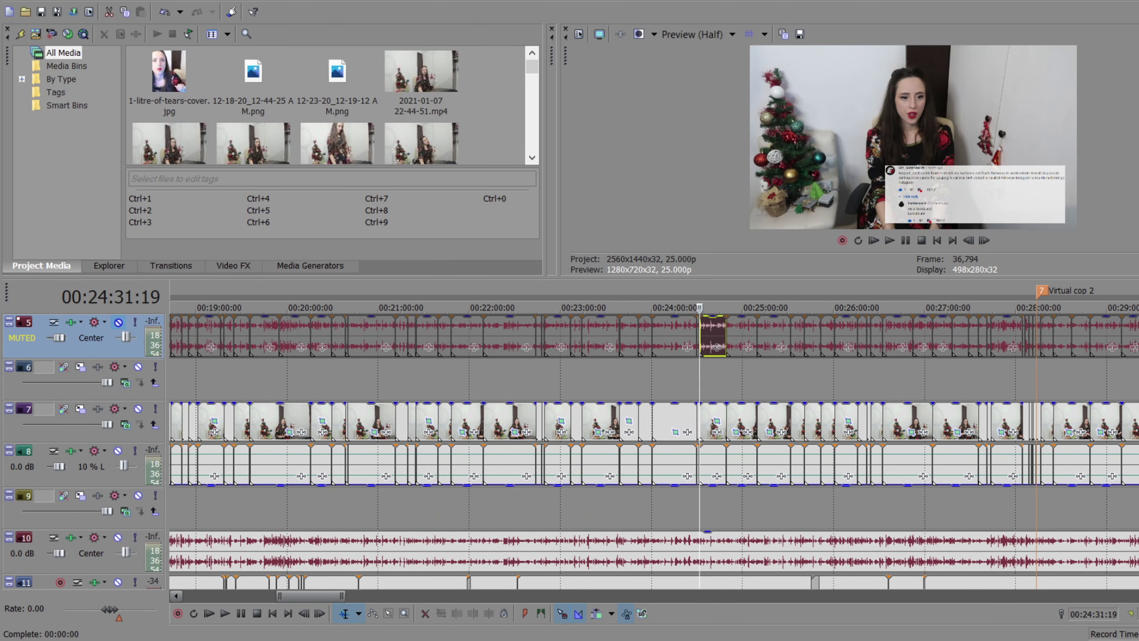
scroll(886, 393, up, 4)
click(762, 418)
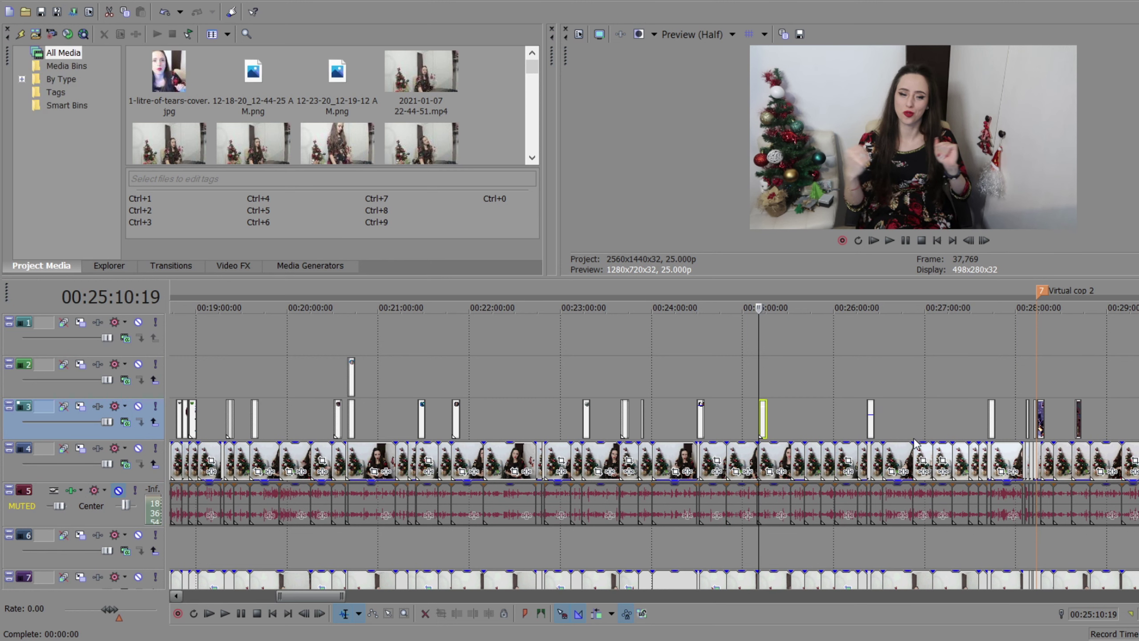
Preview further comment overlays on track 3, from 00:26:24:17 to the one at 00:27:43:17
scroll(878, 381, up, 1)
scroll(878, 381, up, 1)
click(923, 376)
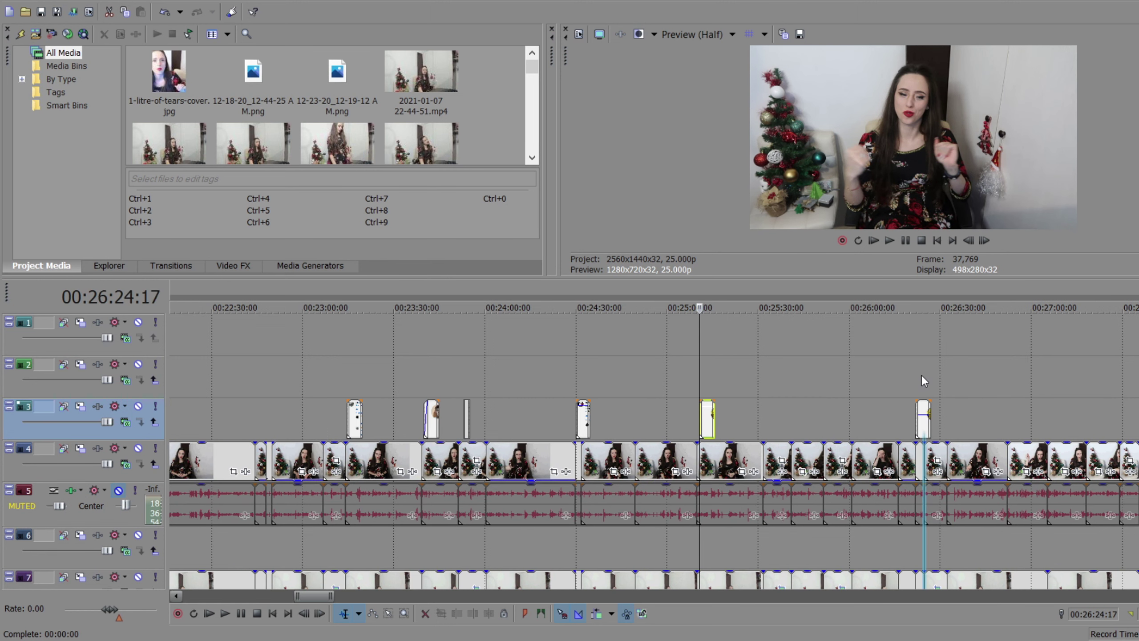
key(ctrl+Right)
scroll(1092, 442, down, 2)
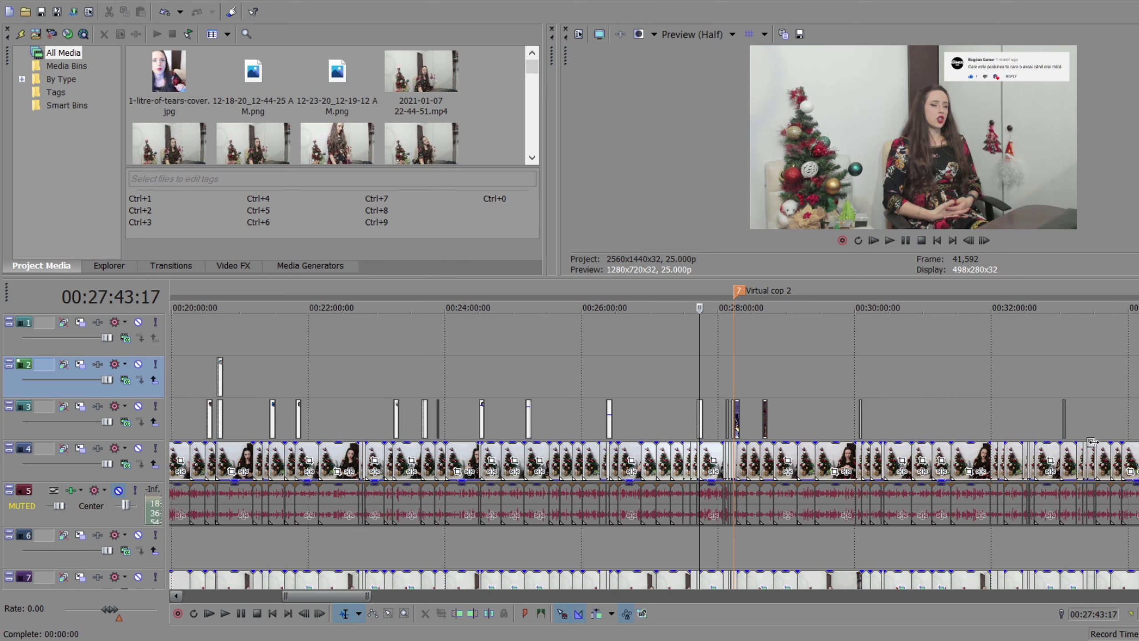
Show the frame at 00:33:00:11 and the comment overlay on track 3 at 00:33:03:14
click(1062, 362)
scroll(1066, 393, up, 3)
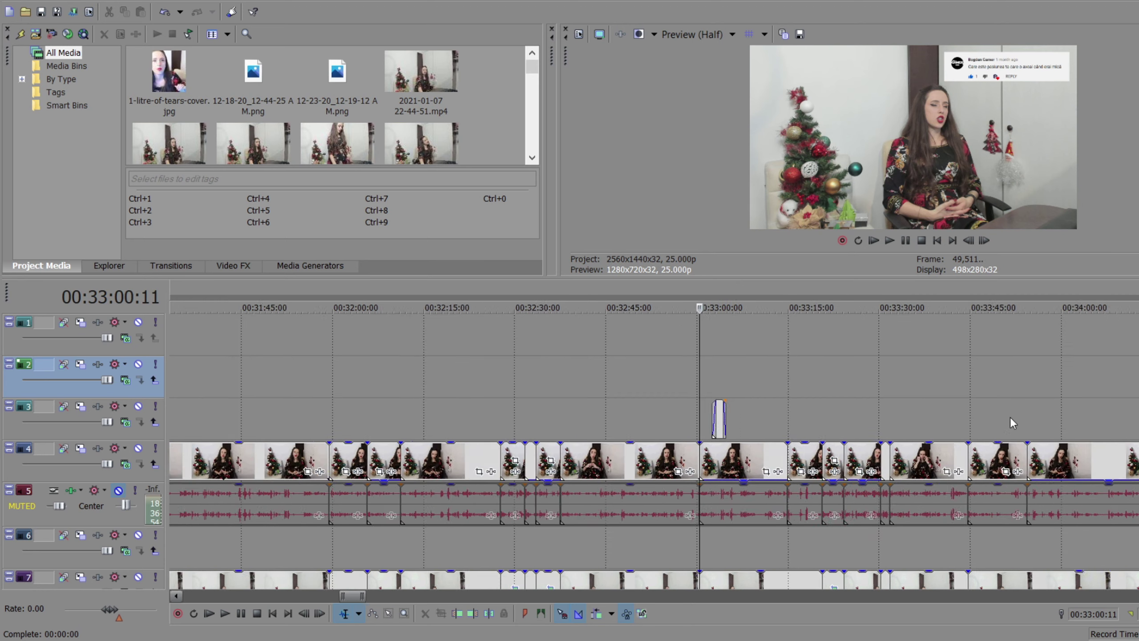
scroll(1021, 411, up, 2)
click(757, 362)
scroll(942, 389, down, 1)
scroll(972, 392, down, 2)
scroll(1085, 416, down, 3)
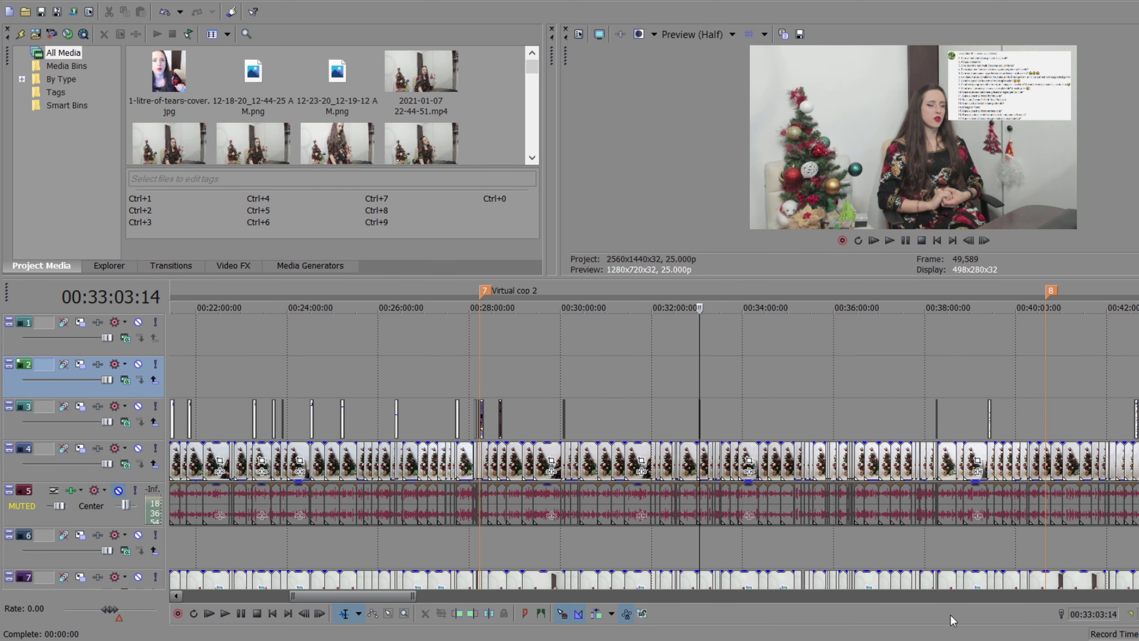
Examine the final part of the two camera tracks by stepping the cursor back from 01:05:02:03 to 00:54:23:22
drag(404, 596, 538, 610)
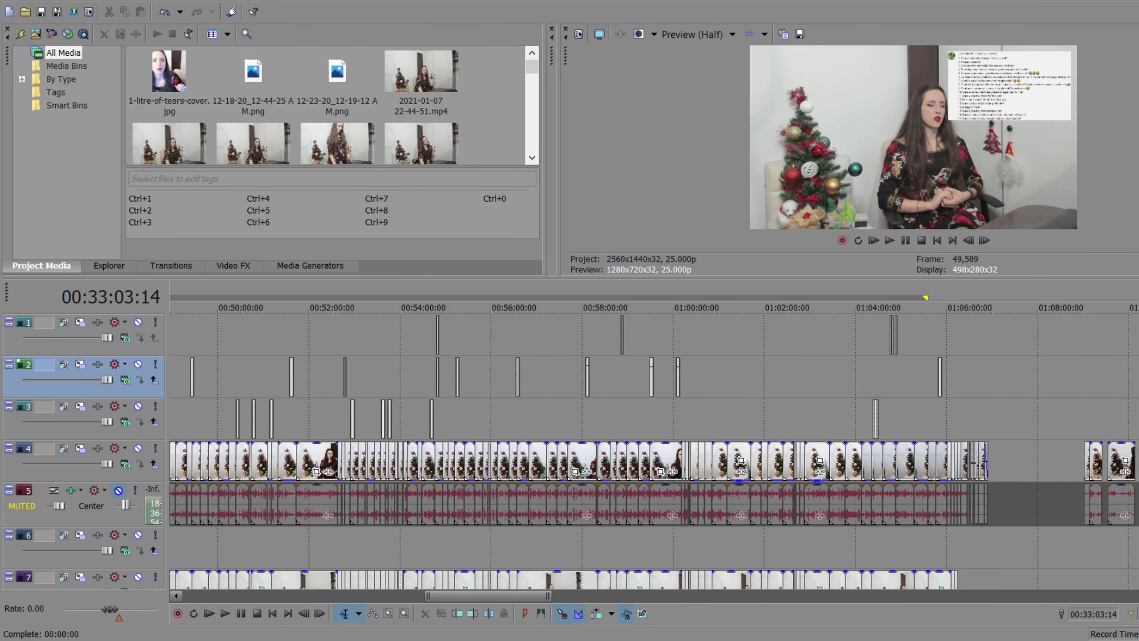
scroll(653, 452, down, 2)
click(903, 460)
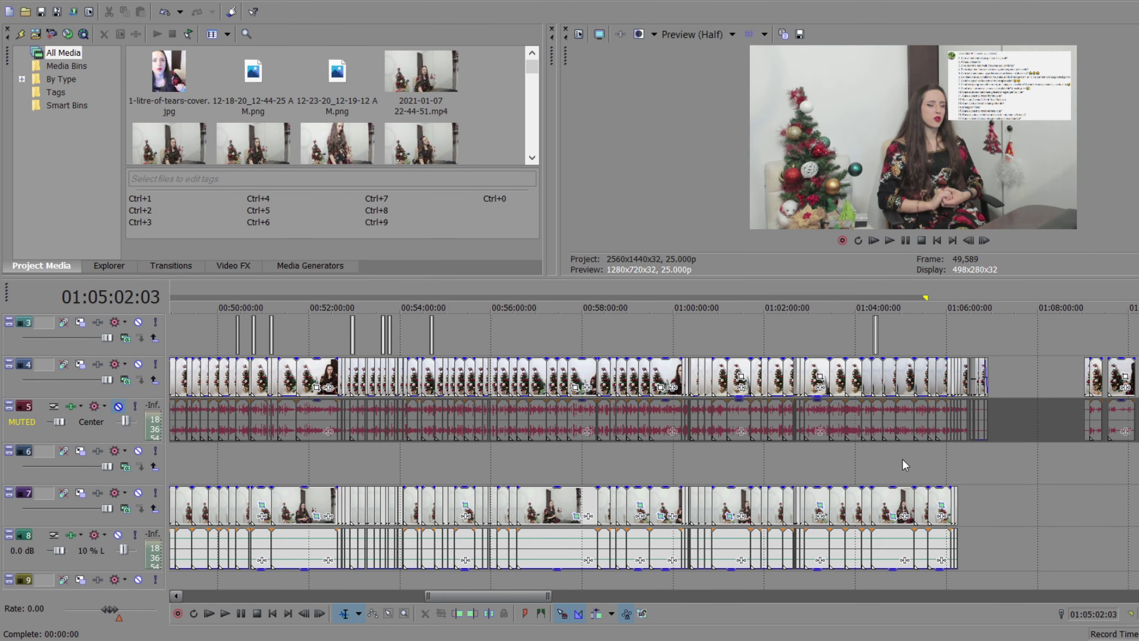
click(884, 444)
click(728, 453)
click(624, 454)
click(495, 454)
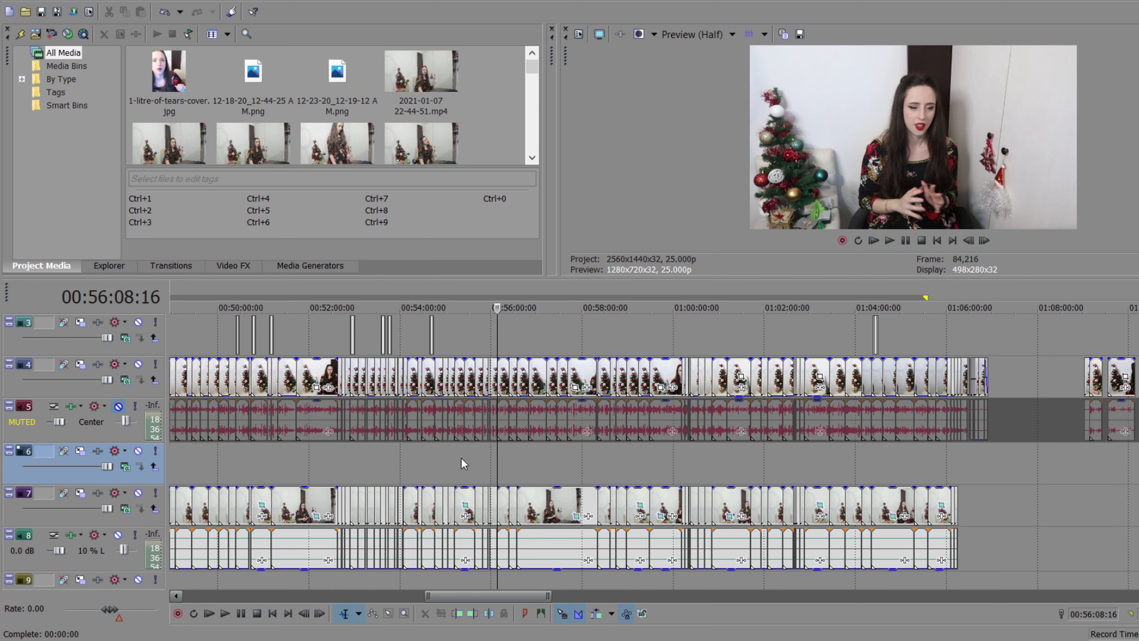
click(419, 458)
Compare the second camera's tracks with the track 10 audio by stepping the cursor from 01:04:21:17 back to 00:58:20:08
scroll(418, 458, down, 3)
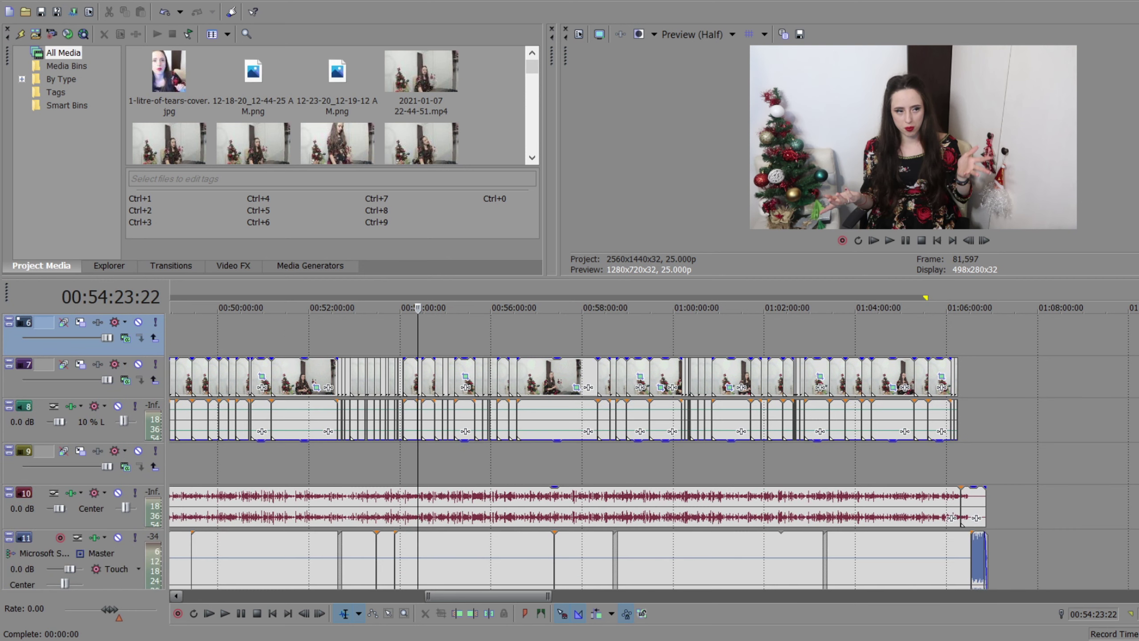
click(871, 454)
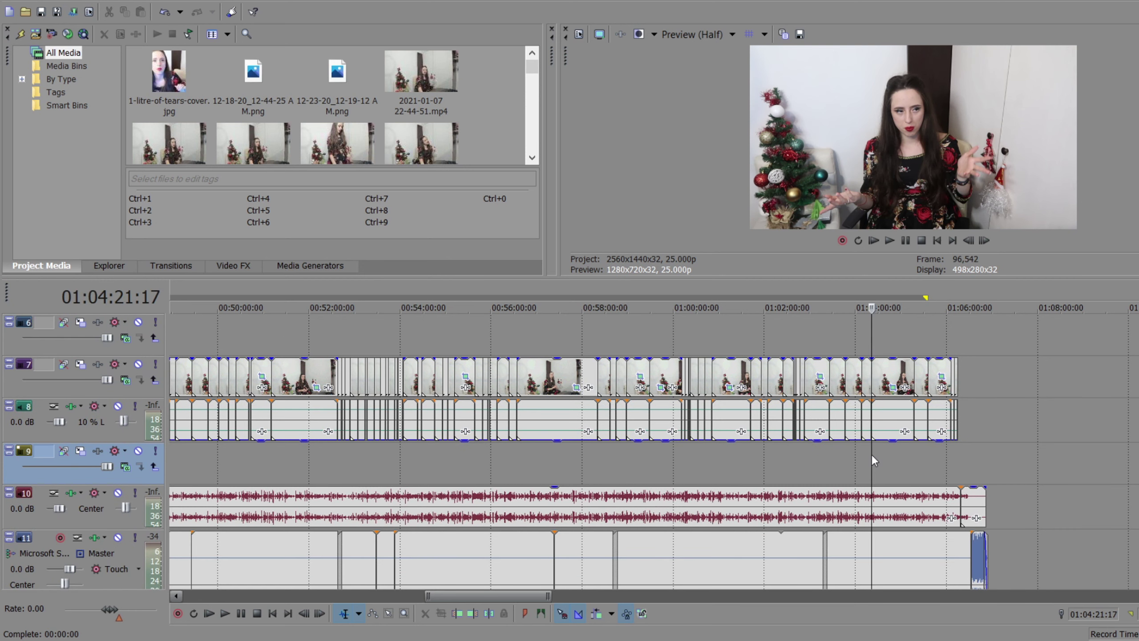
click(713, 452)
click(599, 452)
scroll(599, 452, down, 3)
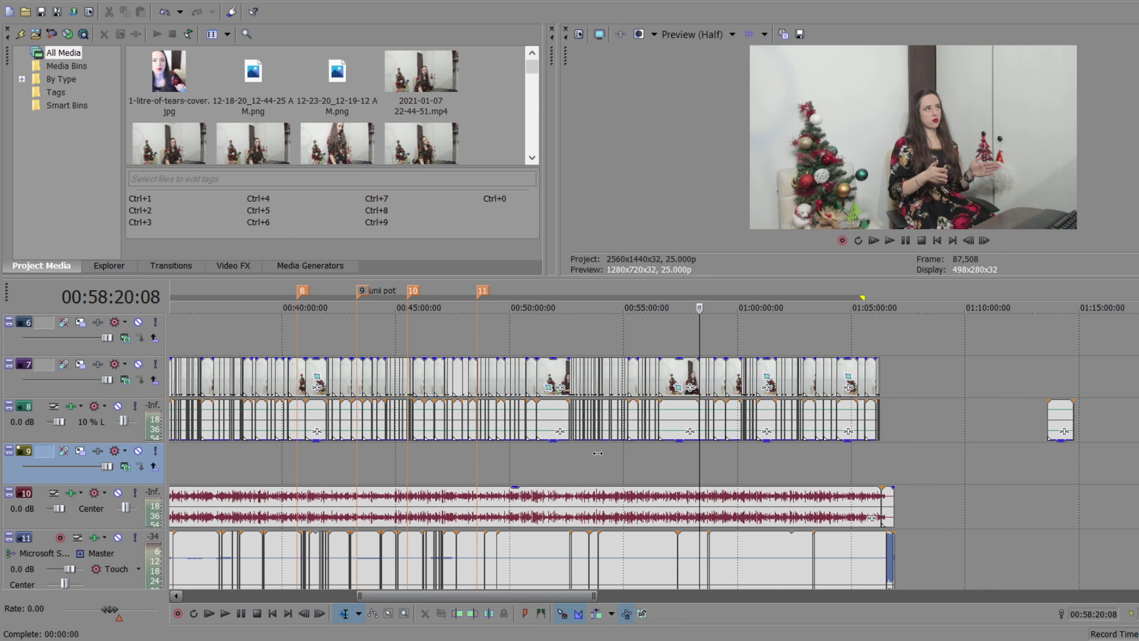
scroll(598, 453, down, 2)
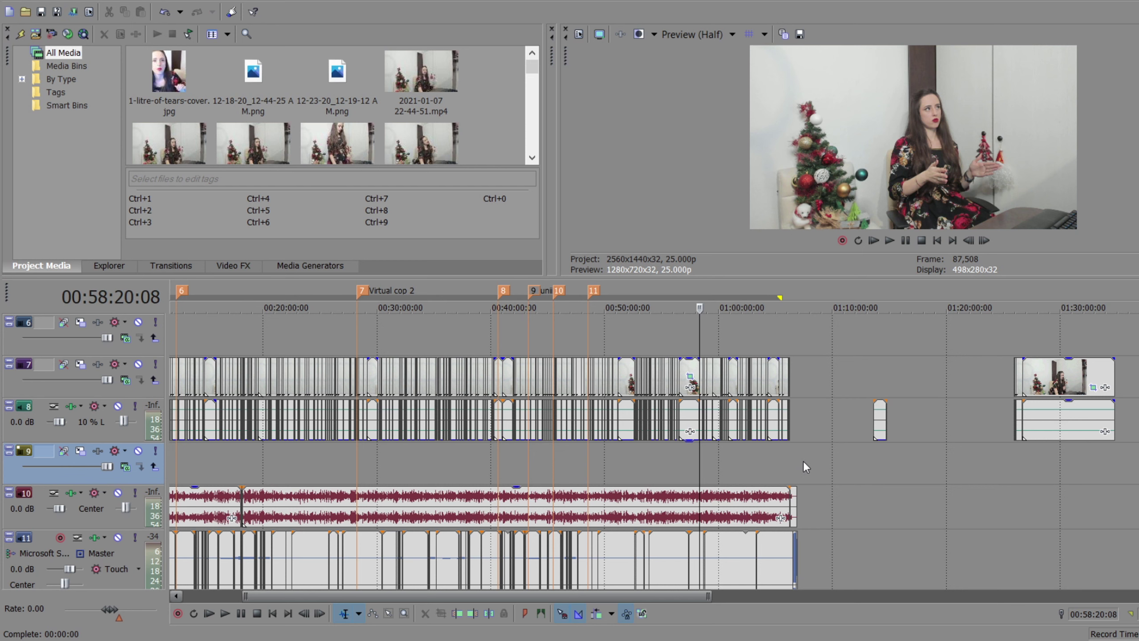
Highlight the range from the end of the edited footage back to 00:48:33:00, and clear it by placing the cursor at 00:36:18:01
drag(802, 462, 590, 457)
scroll(595, 456, down, 3)
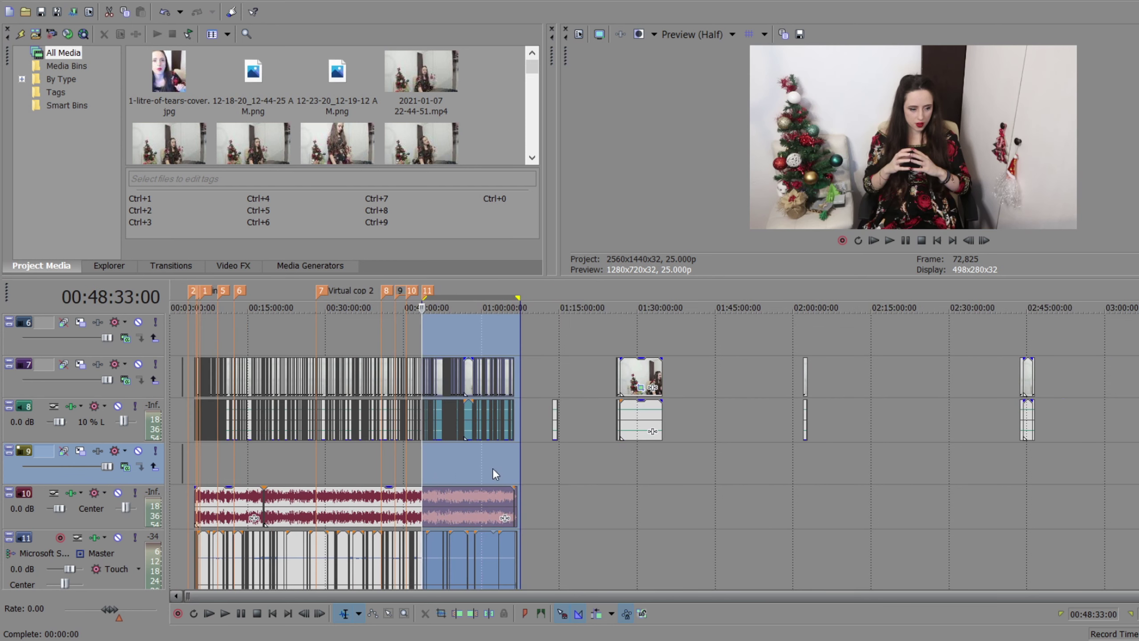
scroll(422, 462, up, 5)
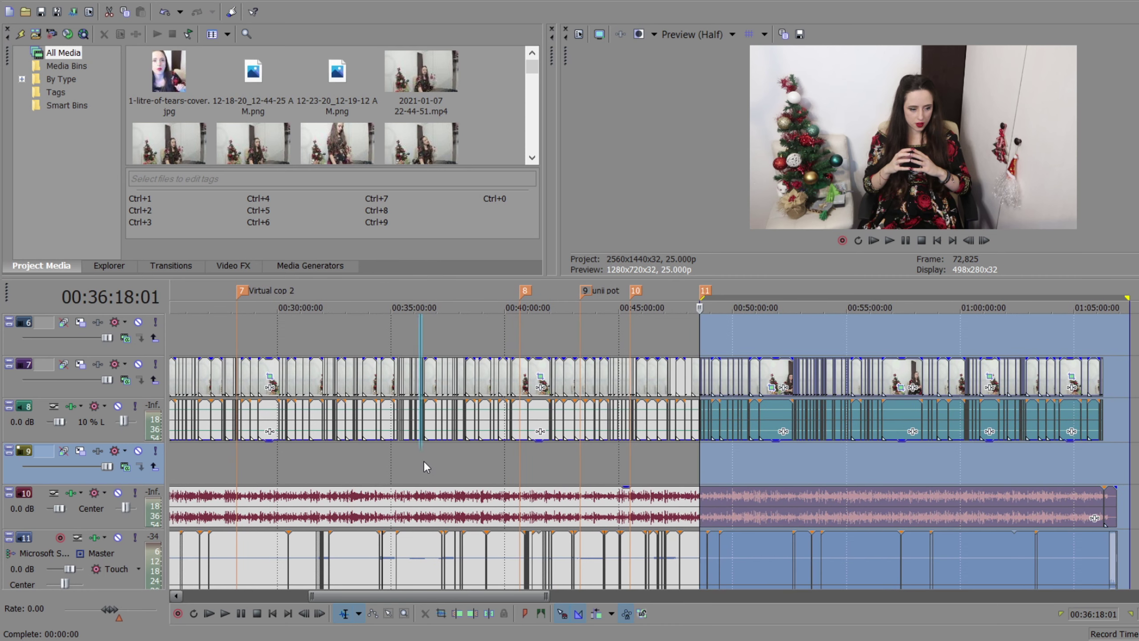
click(424, 461)
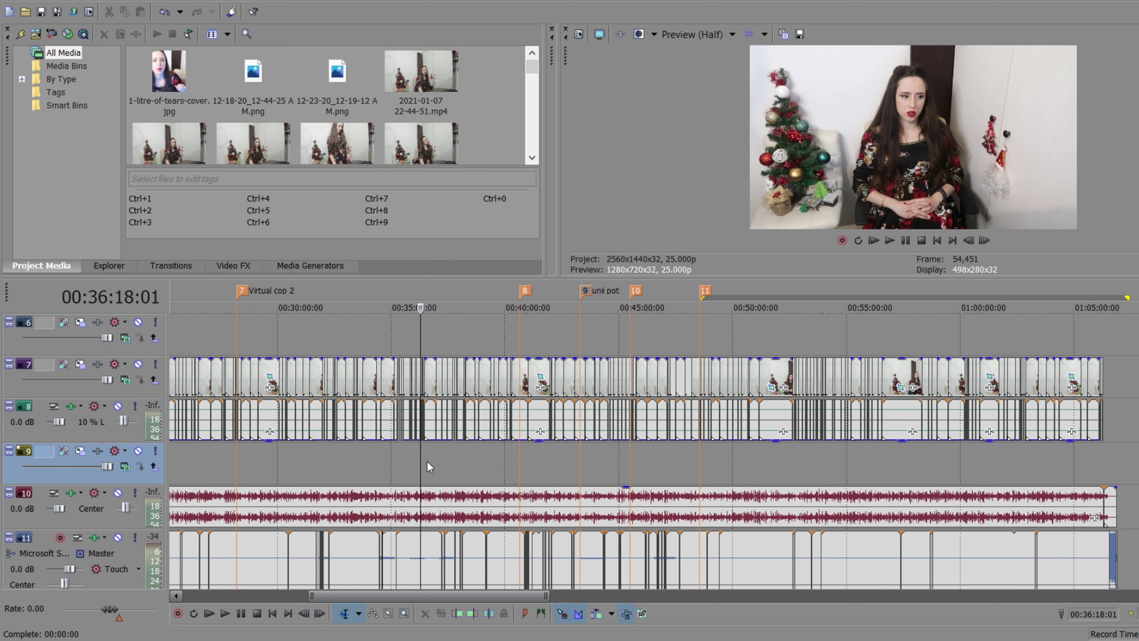
Show the fade-out at 01:06:32:19, and step the cursor back through the edited footage to 00:46:46:09
key(End)
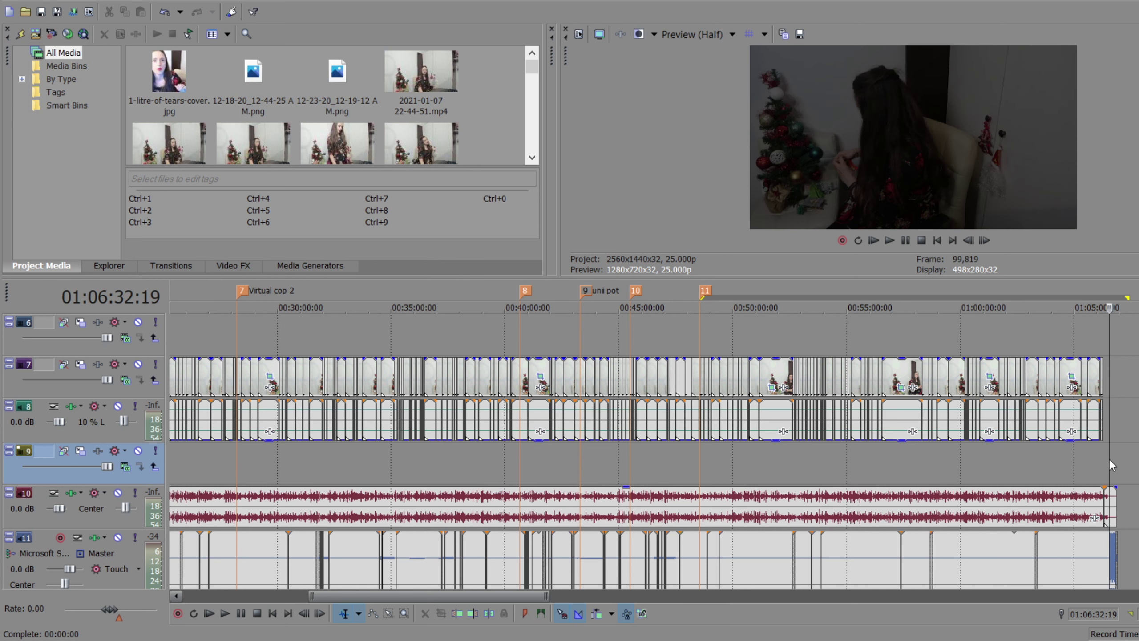
scroll(1076, 472, down, 5)
scroll(1032, 513, down, 2)
click(476, 482)
scroll(479, 484, up, 7)
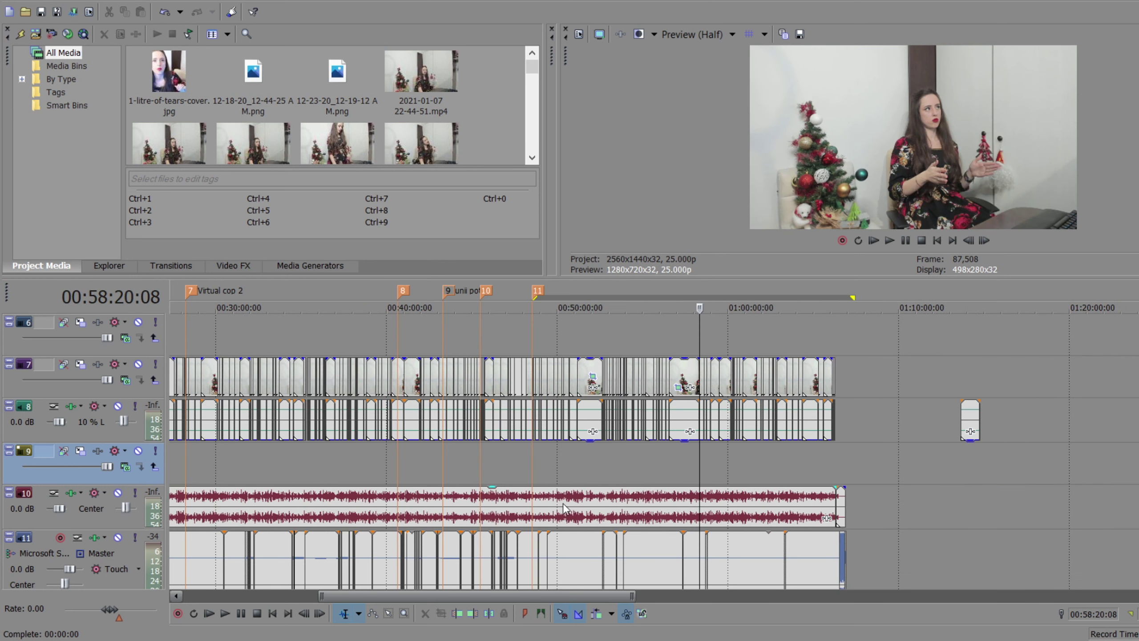
click(460, 463)
click(305, 449)
drag(547, 595, 363, 587)
scroll(568, 524, down, 7)
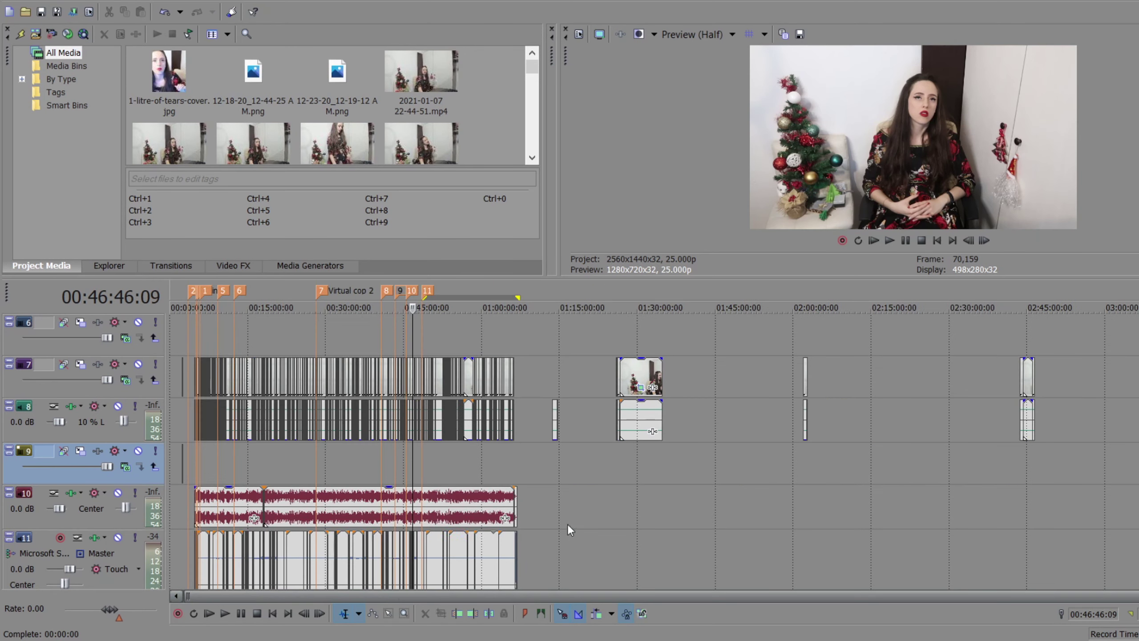
Check the leftover clips at 02:46:07:22 and around 02:02:43:04, and select the long audio event on track 10 at 00:53:05:08
key(ctrl+End)
click(1033, 487)
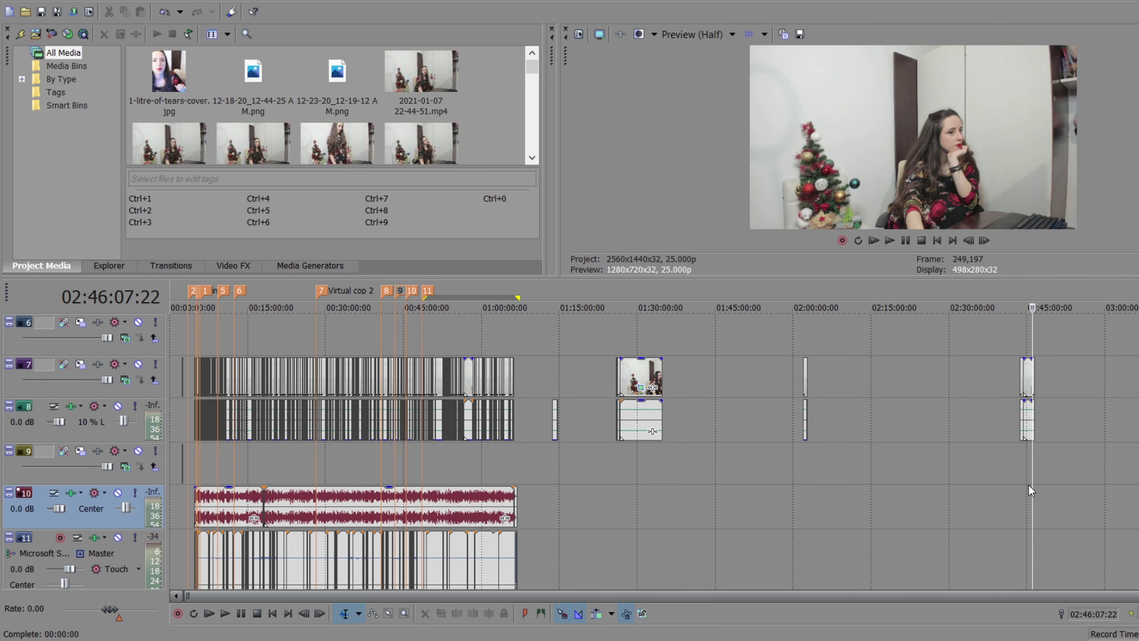
click(806, 489)
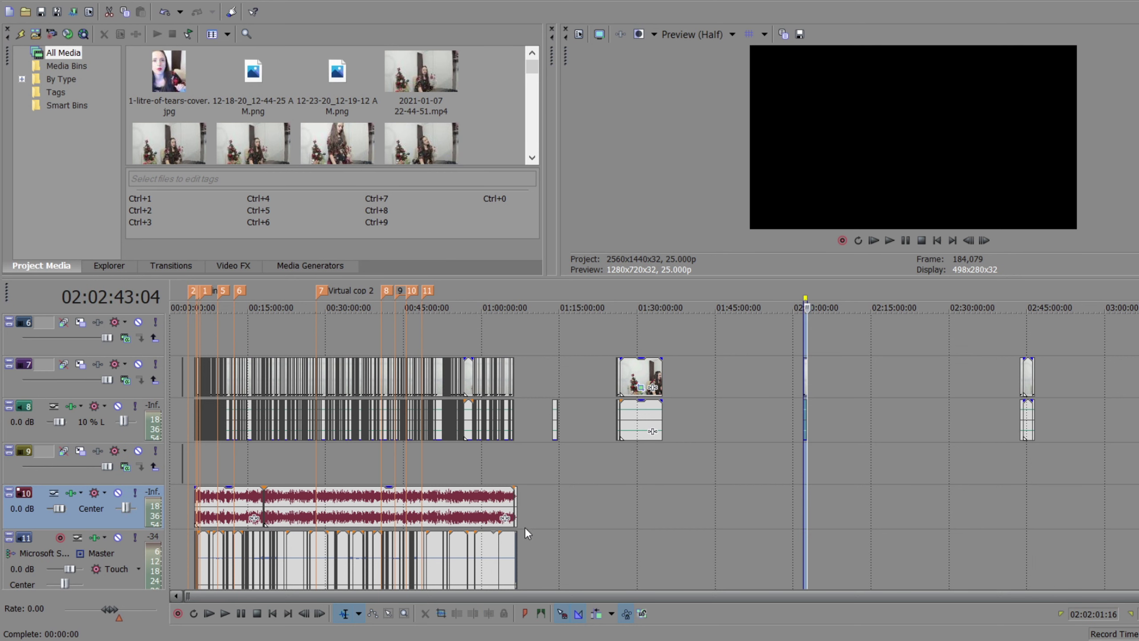
click(446, 498)
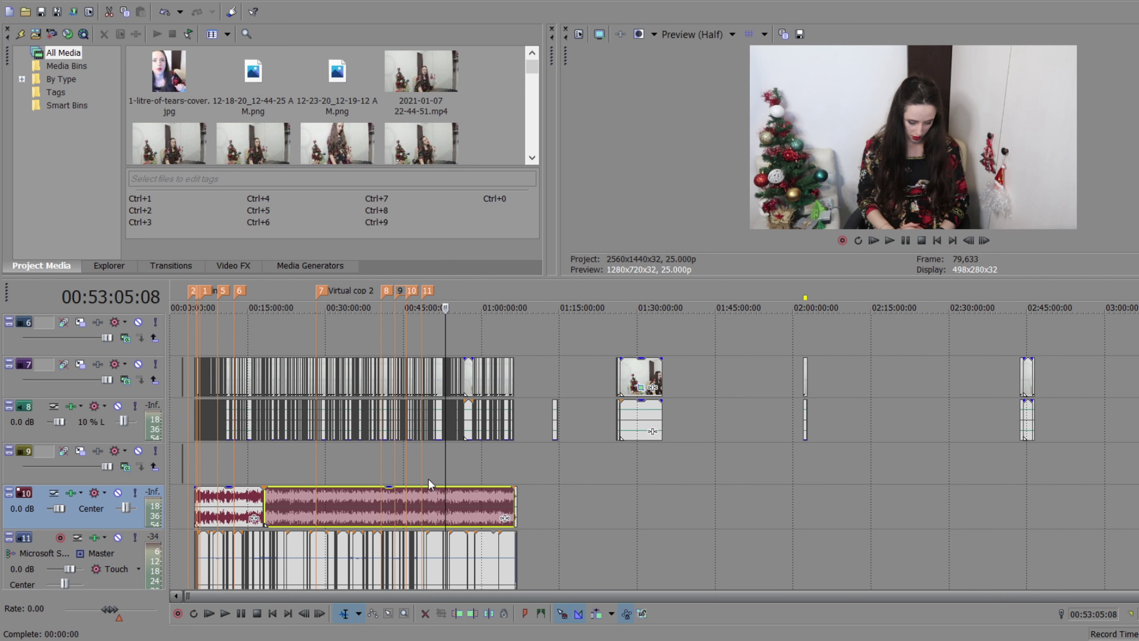